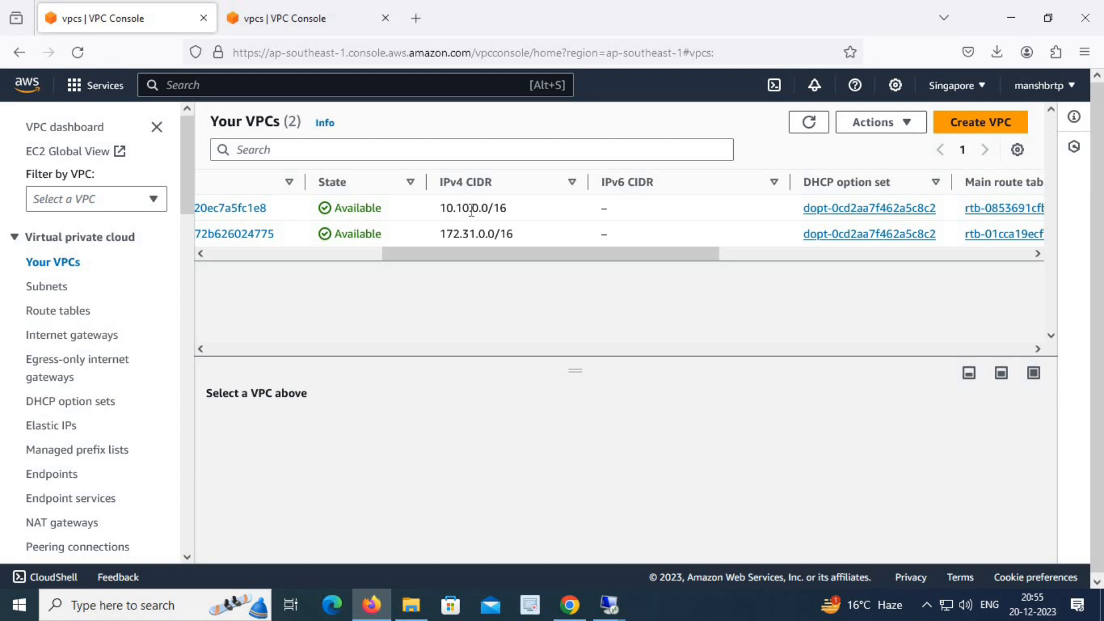
From the Mumbai region's VPC list, open the EC2 instances list in a duplicated browser tab and show the instance's IP address columns.
click(284, 19)
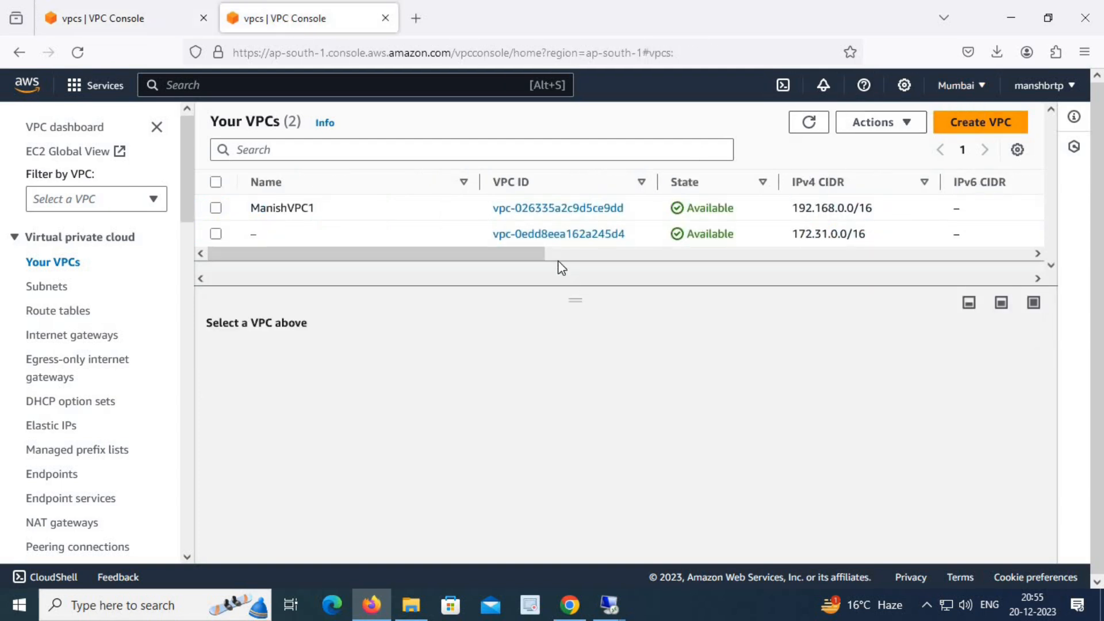
drag(528, 255, 627, 256)
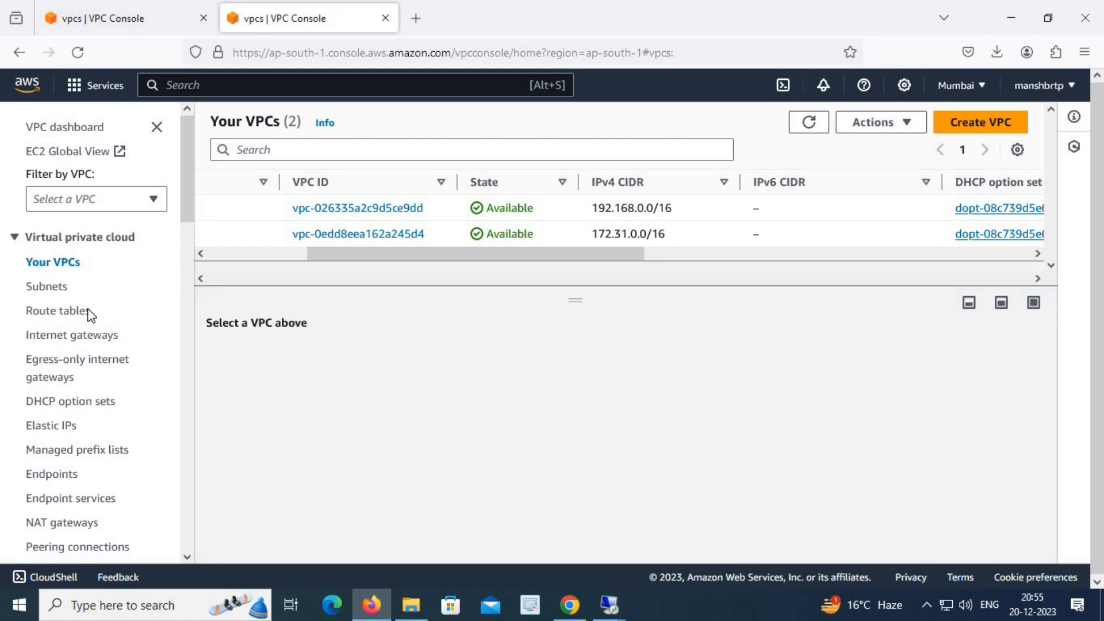
right_click(345, 17)
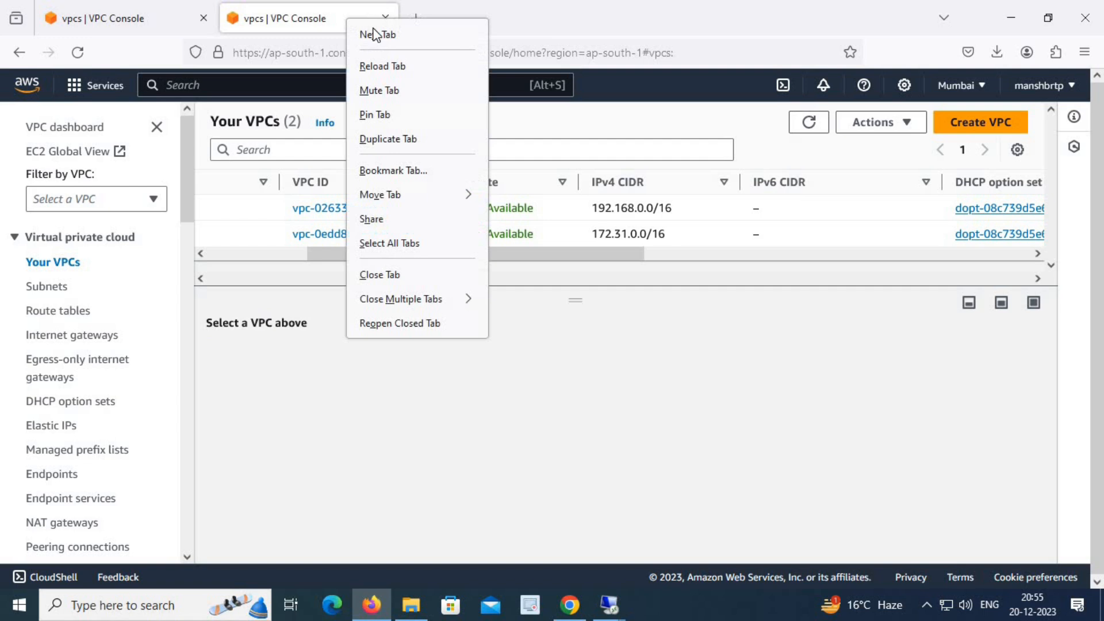
click(407, 139)
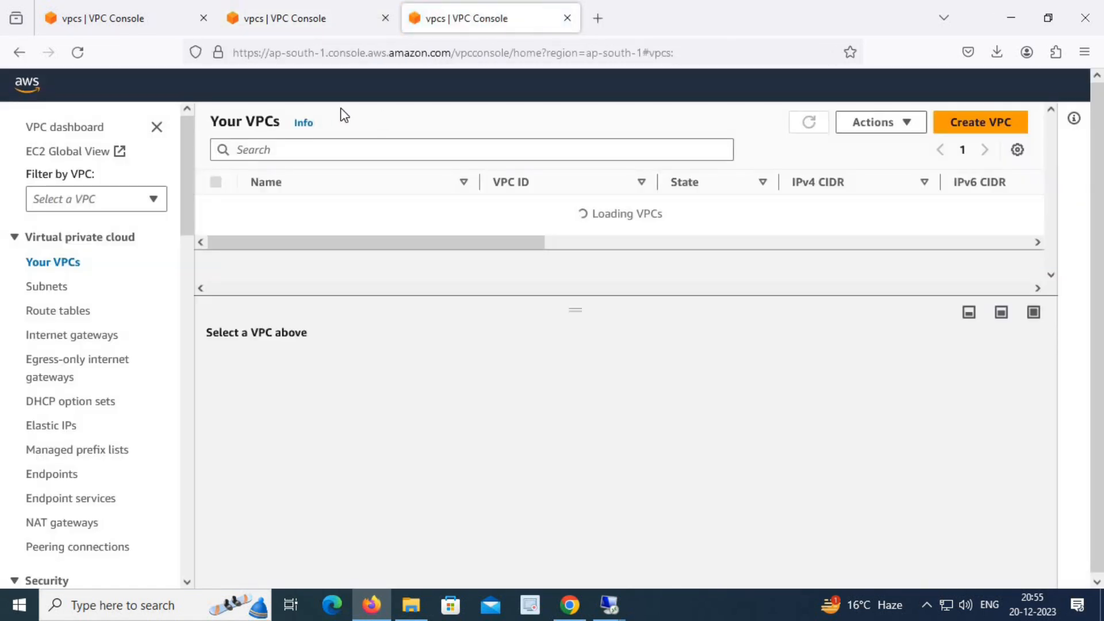
click(326, 81)
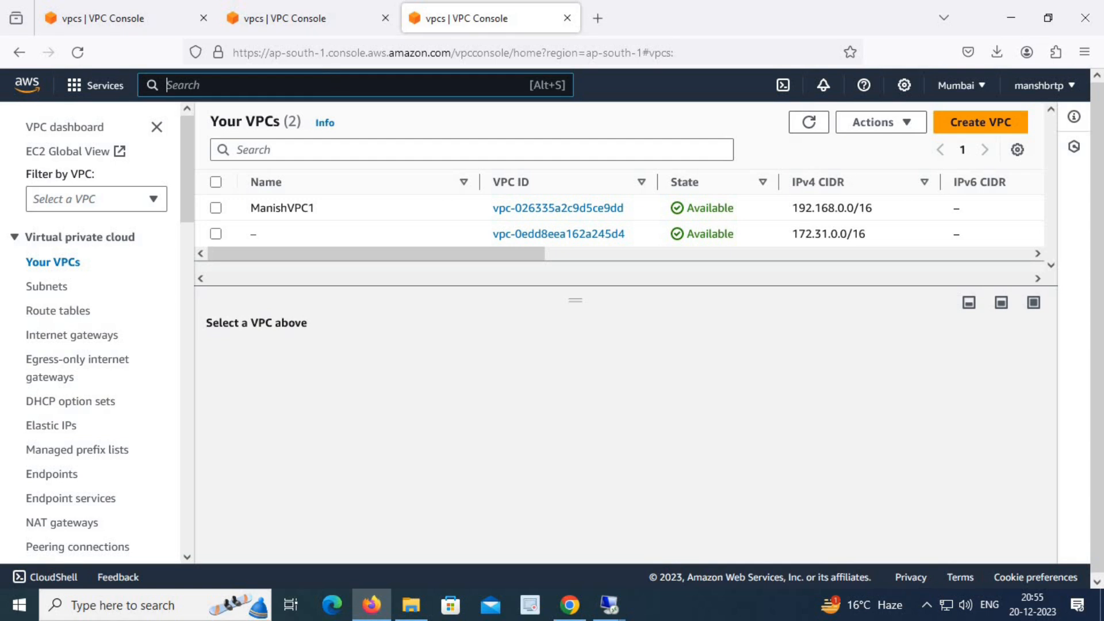
text(ec2)
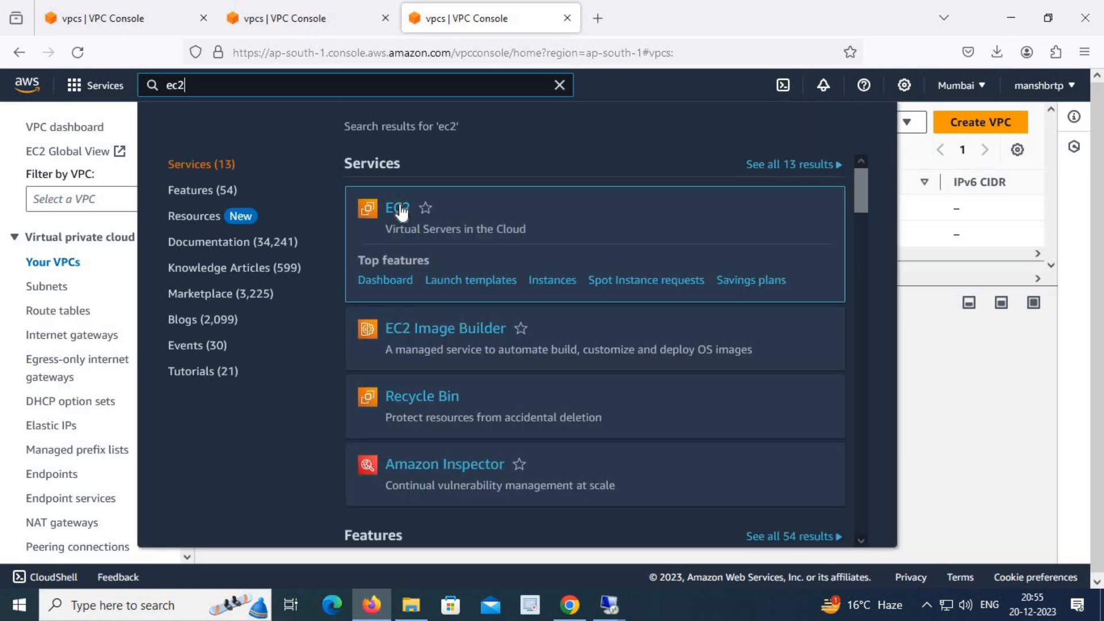
click(398, 209)
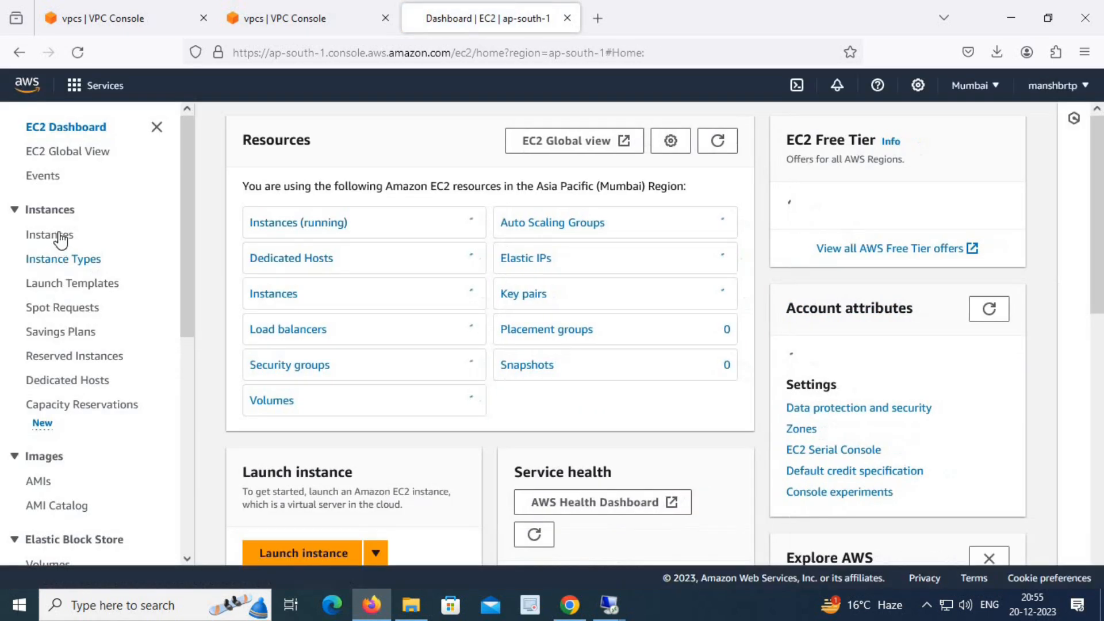
click(58, 235)
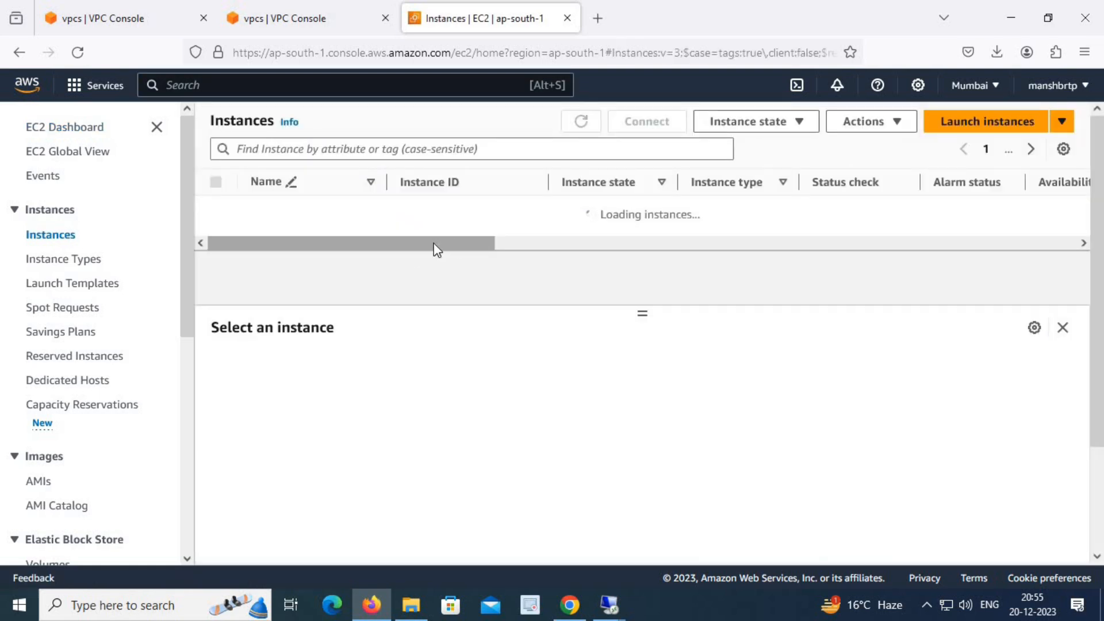
drag(488, 235, 753, 239)
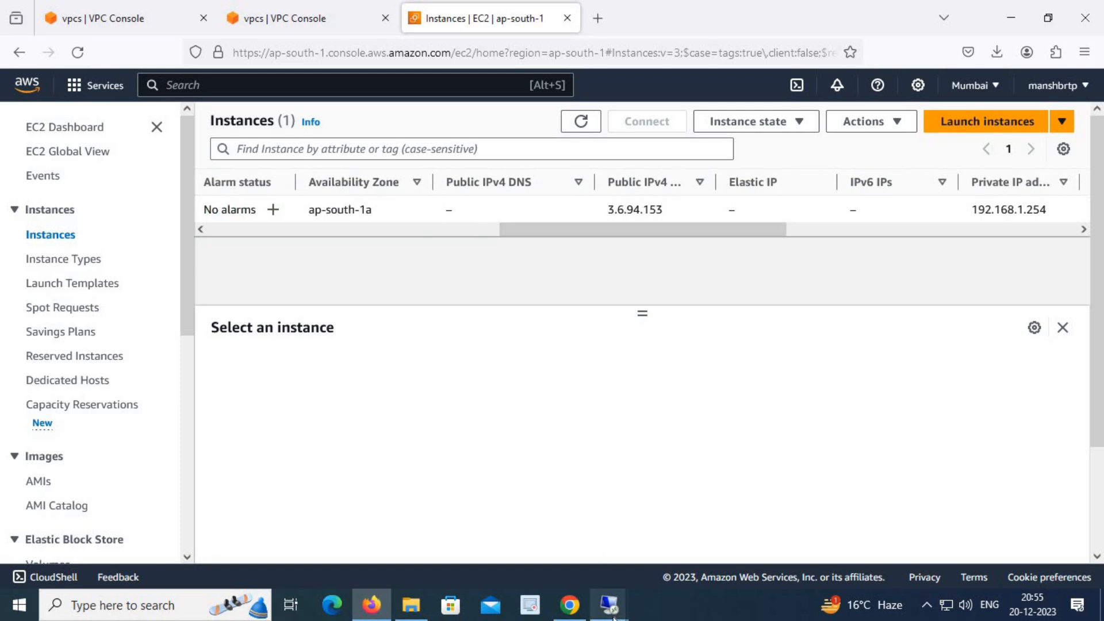
Check the Mumbai instance's address details in its remote desktop session, and return to the browser.
mouse_move(609, 605)
click(558, 529)
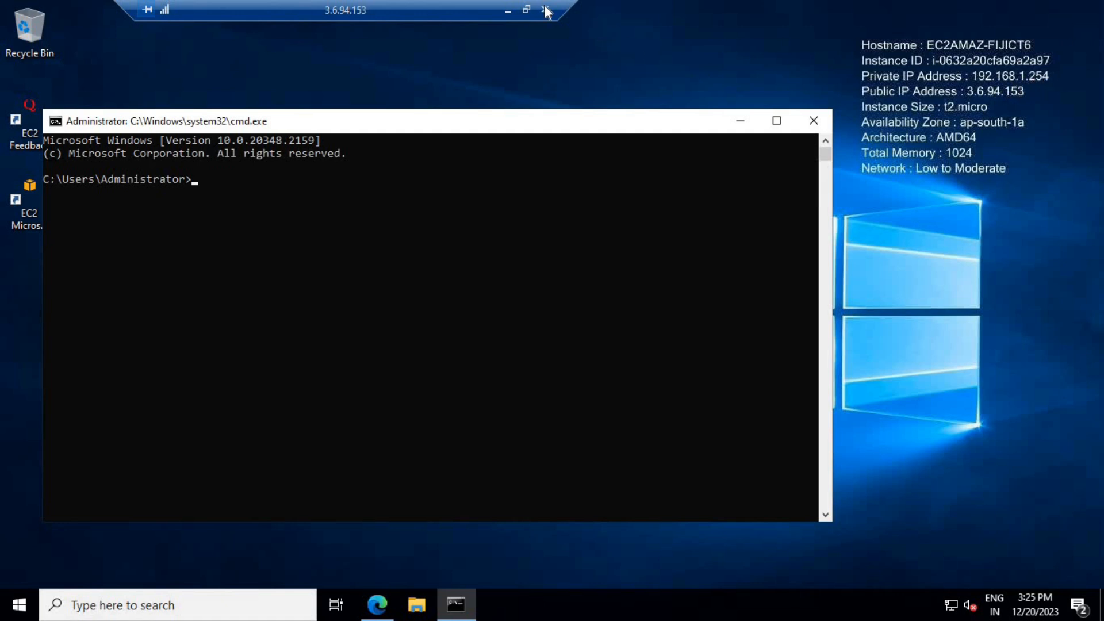
click(508, 10)
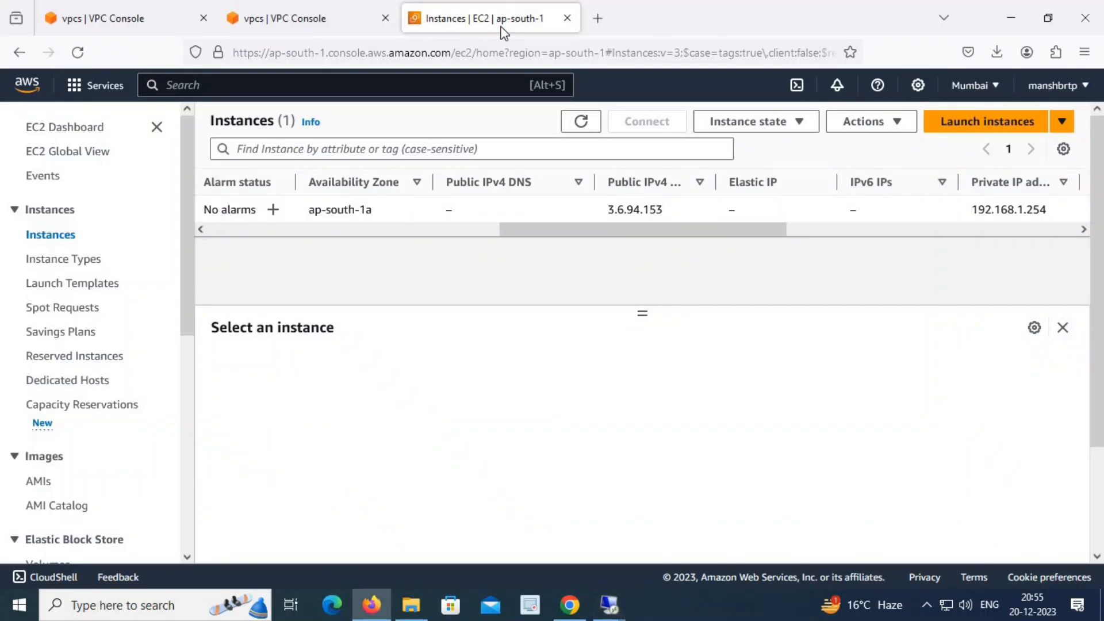
Duplicate the Singapore region's VPC tab, open its EC2 instances list there and show the public IPv4 address column.
click(133, 19)
right_click(133, 20)
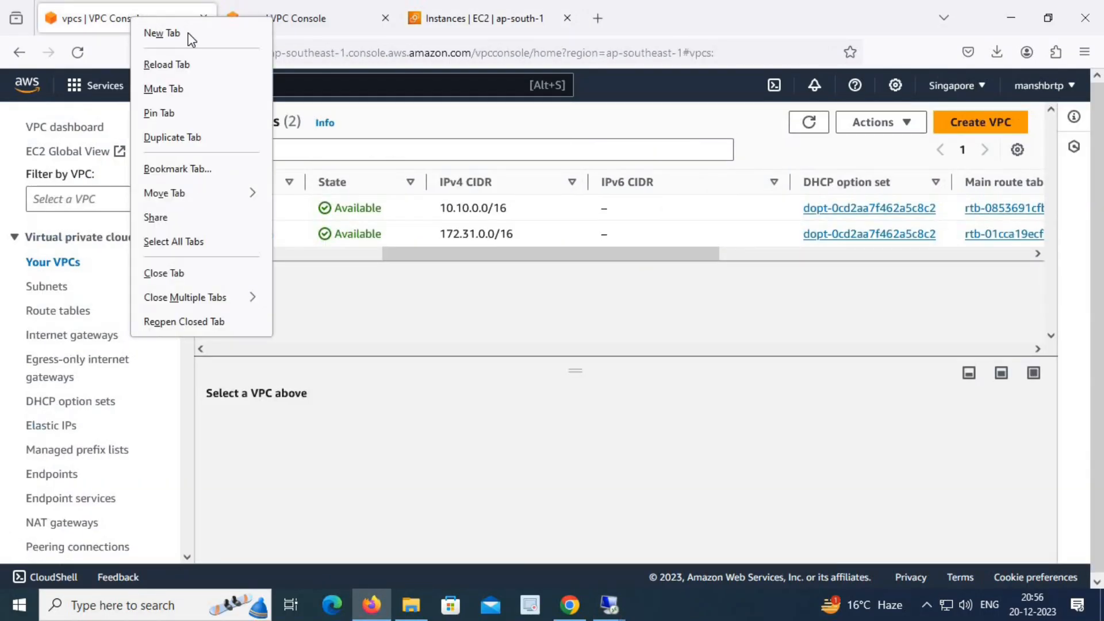
click(187, 140)
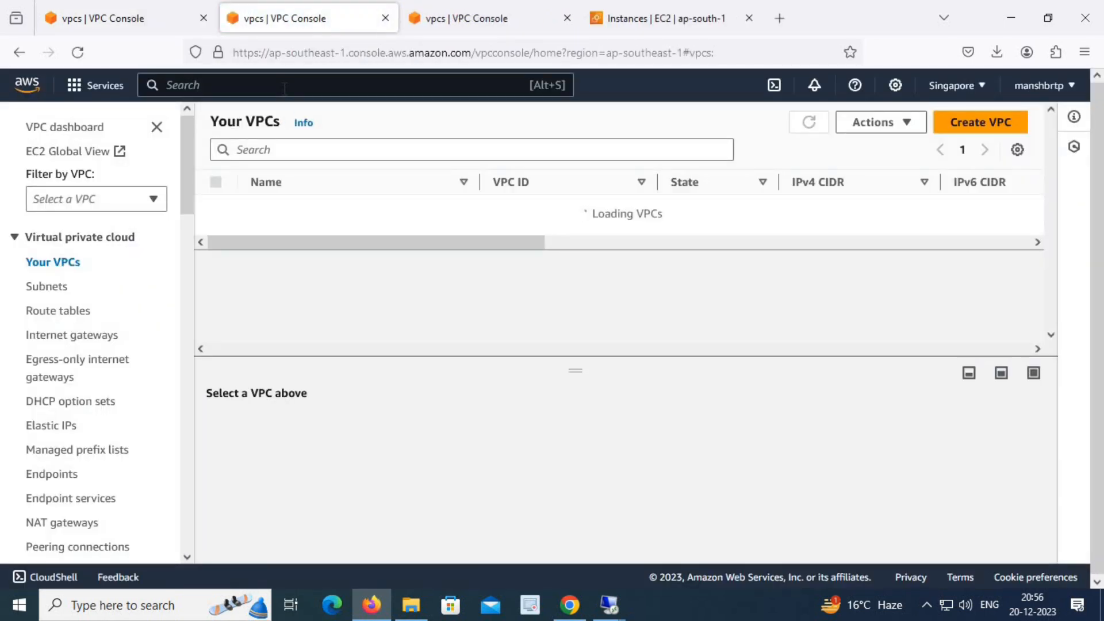
key(alt+s)
text(ec2)
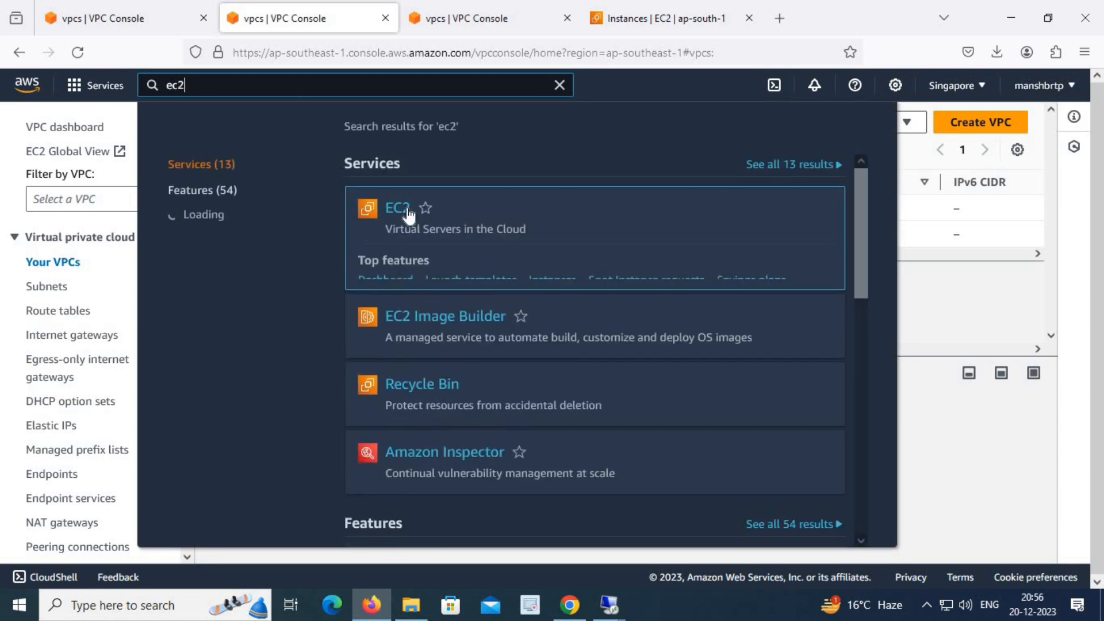
click(395, 208)
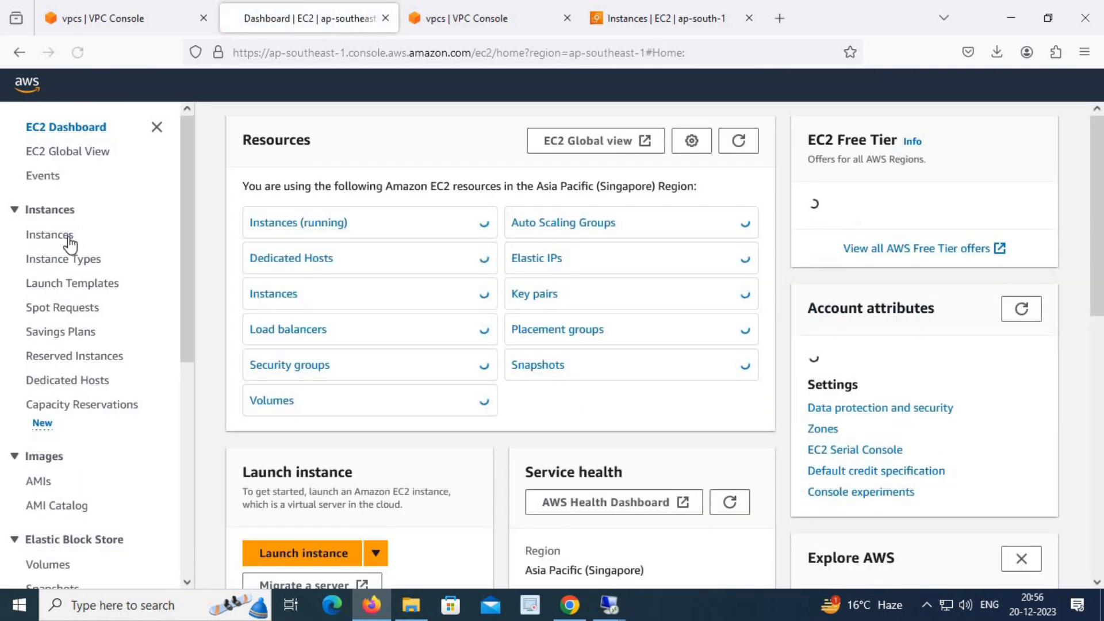
click(64, 235)
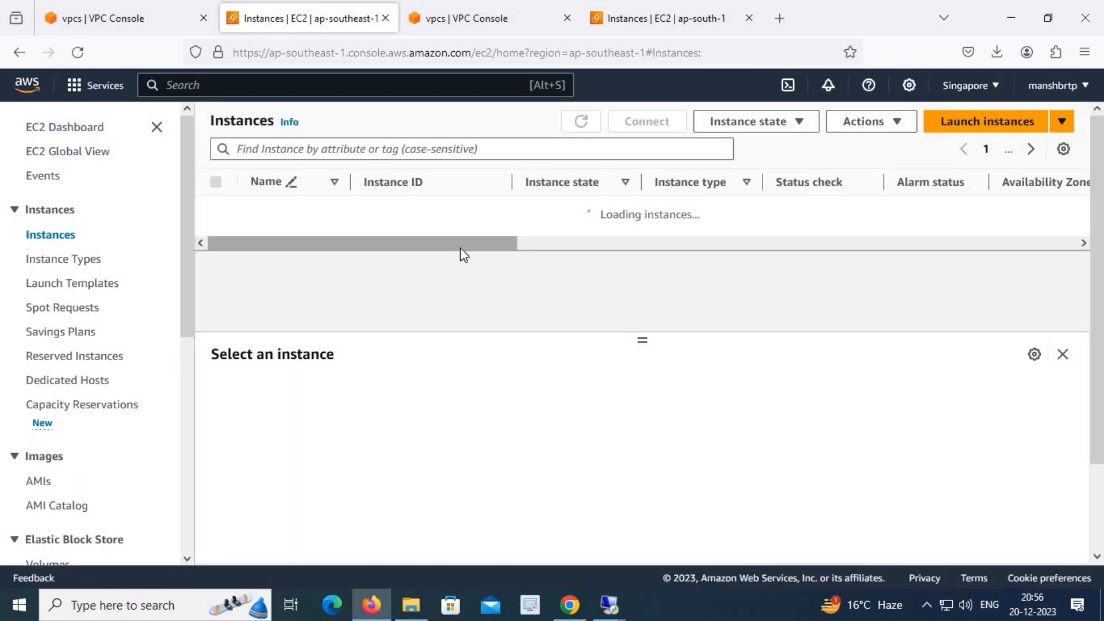
drag(466, 231, 725, 229)
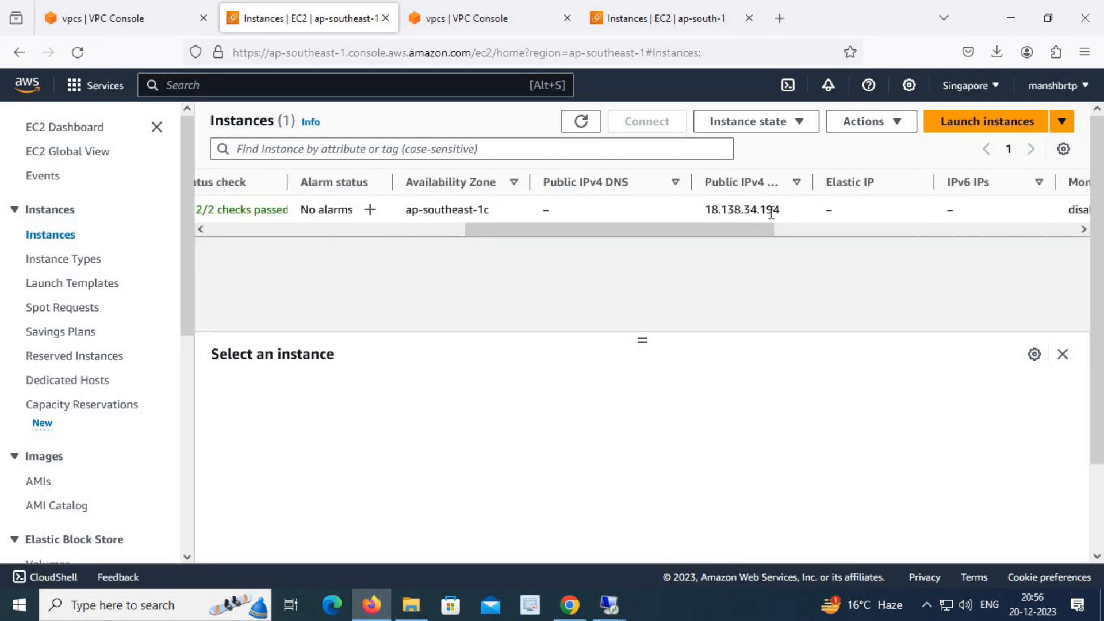
Check the private and public IP addresses on the SingaporeEC2 remote desktop.
mouse_move(609, 604)
click(678, 518)
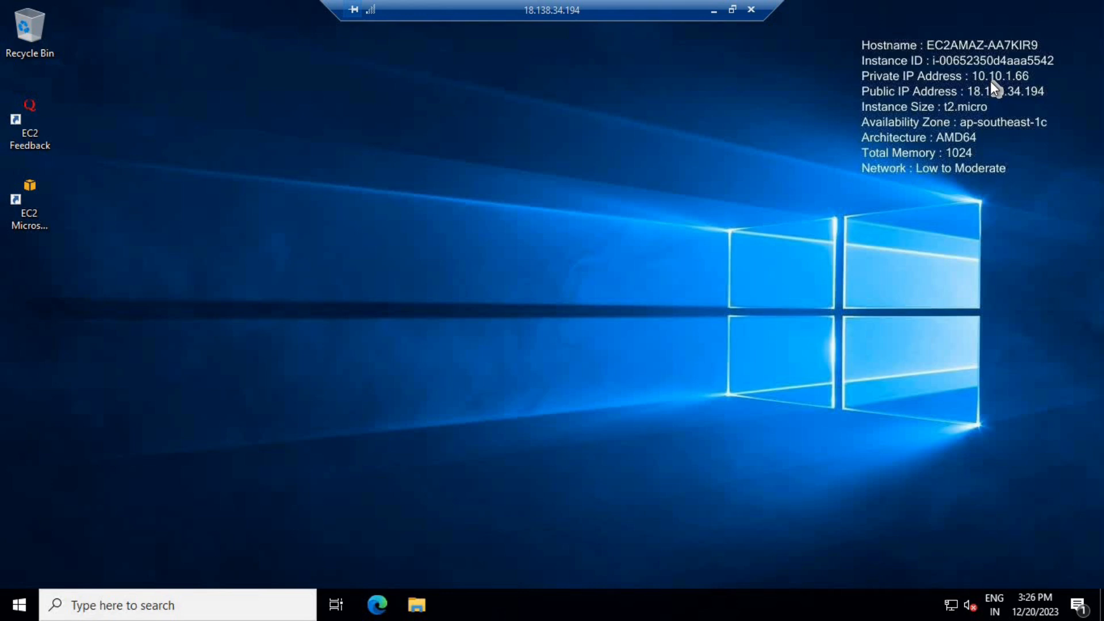
click(713, 15)
Switch to the Mumbai server's remote session and begin a telnet command in its Command Prompt.
mouse_move(609, 605)
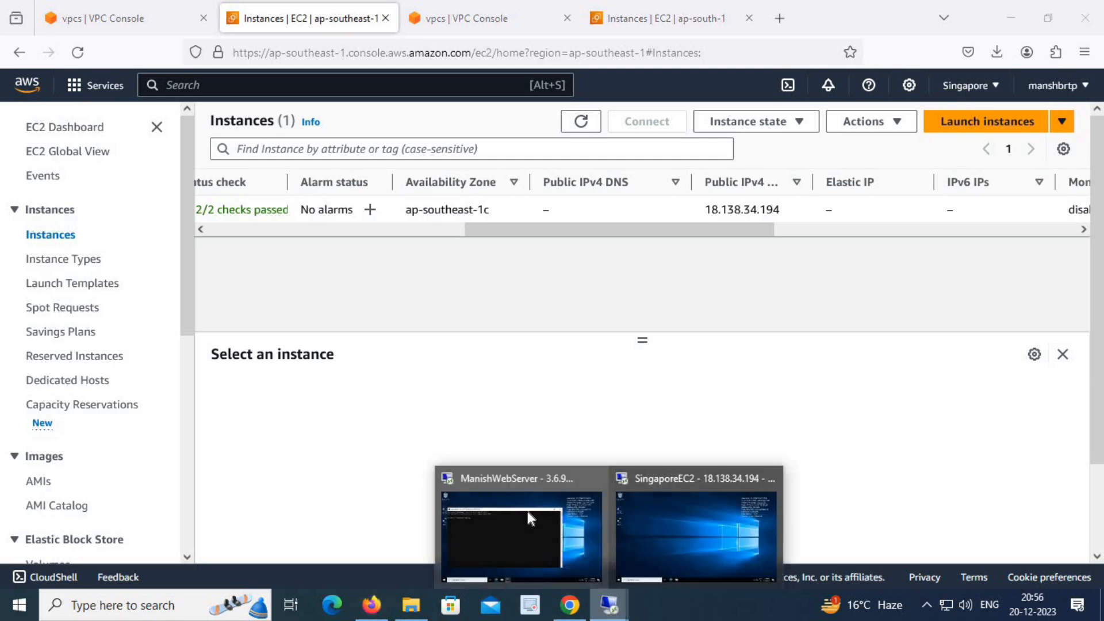
click(527, 513)
click(264, 251)
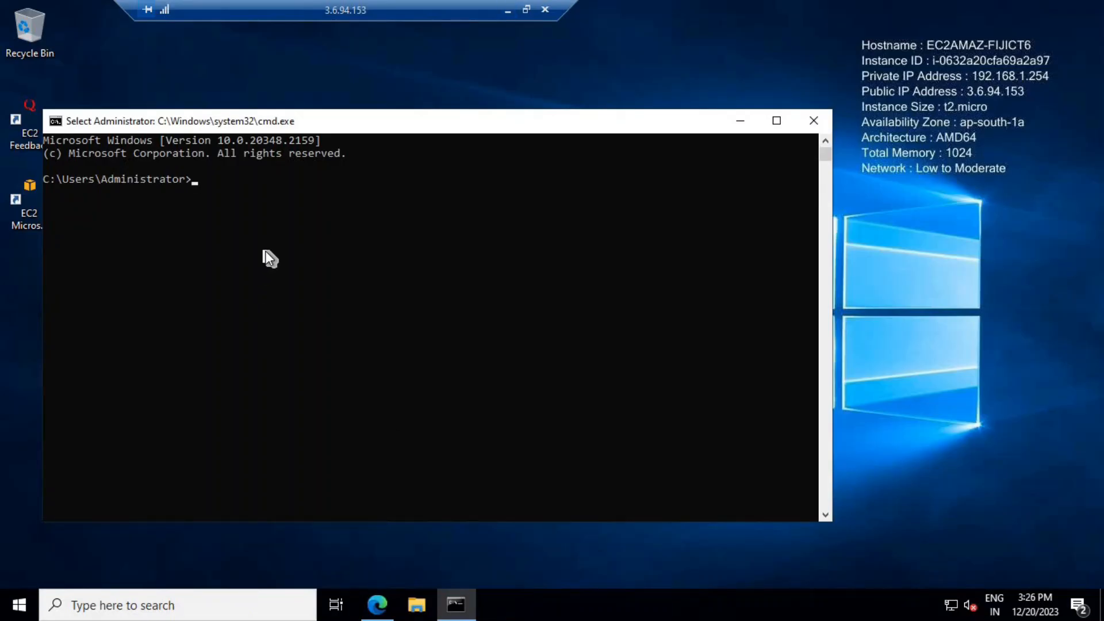
text(telnet)
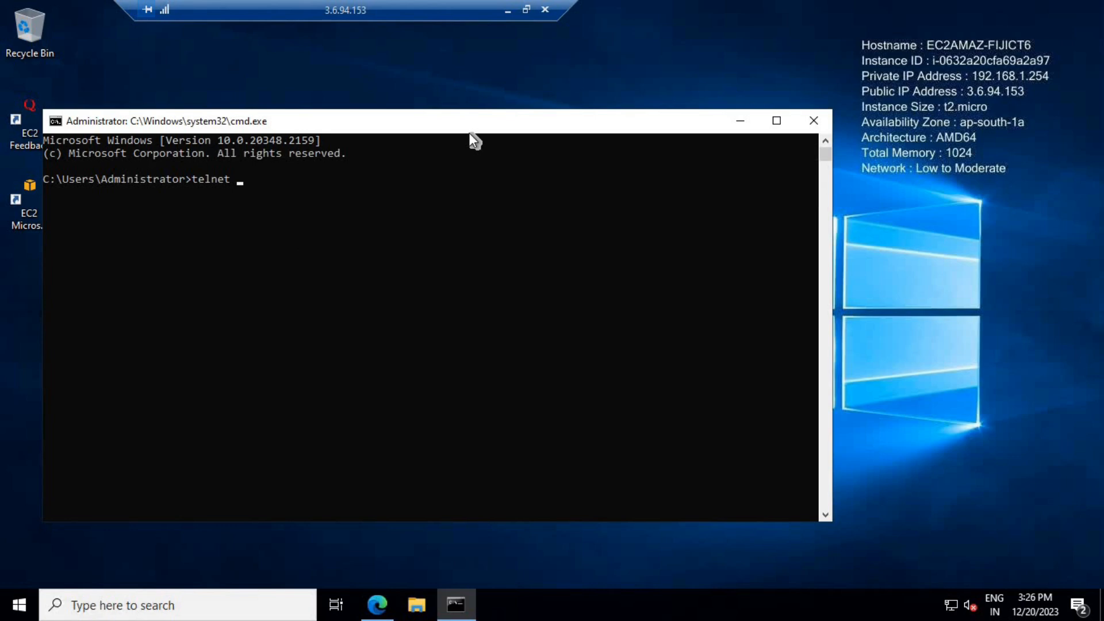
Look up the SingaporeEC2 server's private IP address and enter 10.10.1.66 as the telnet target on the Mumbai server.
click(506, 12)
mouse_move(609, 604)
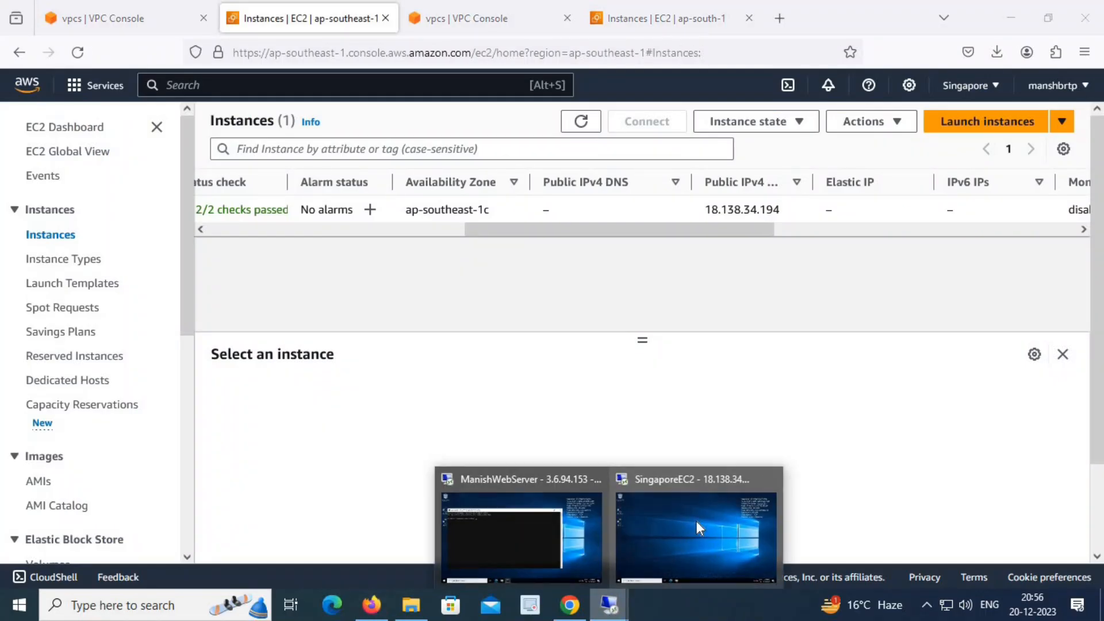
click(695, 521)
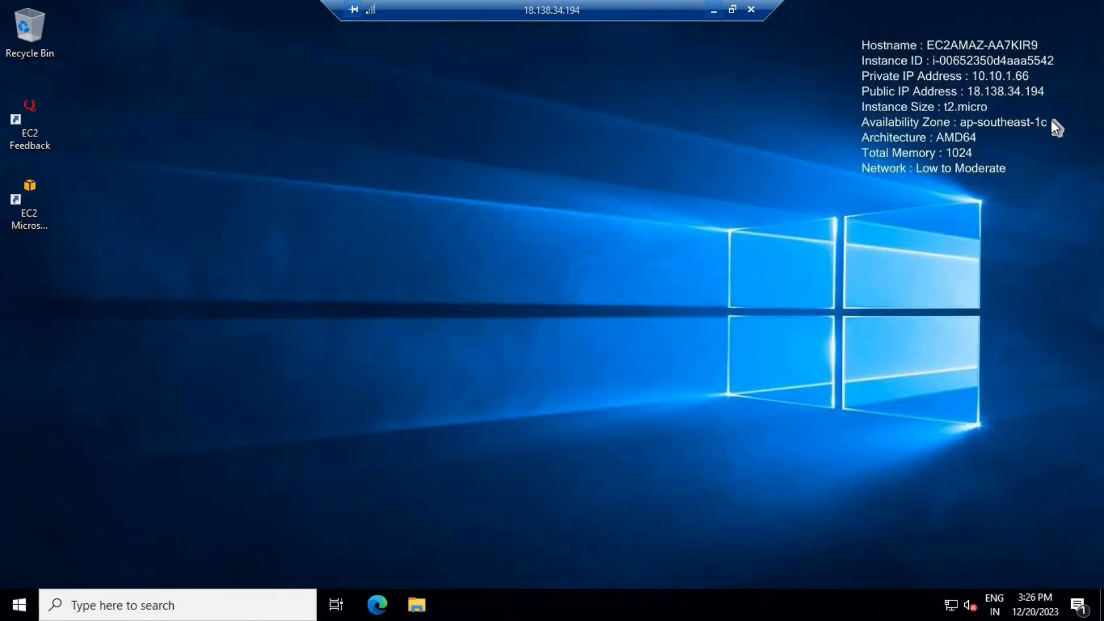
click(713, 10)
mouse_move(610, 604)
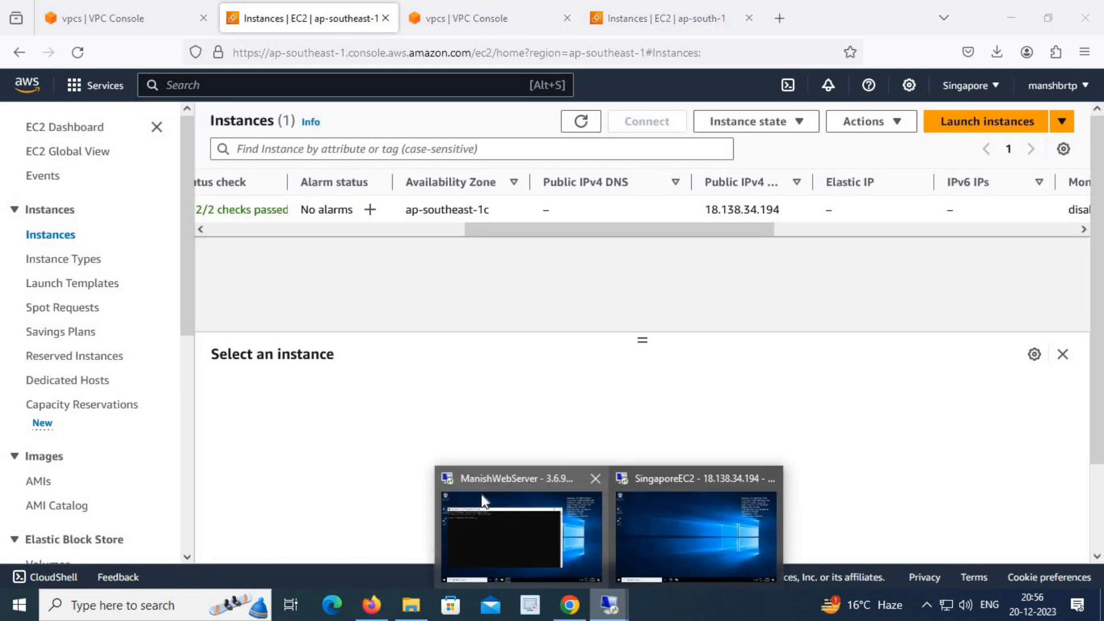
click(485, 506)
click(320, 213)
text(1)
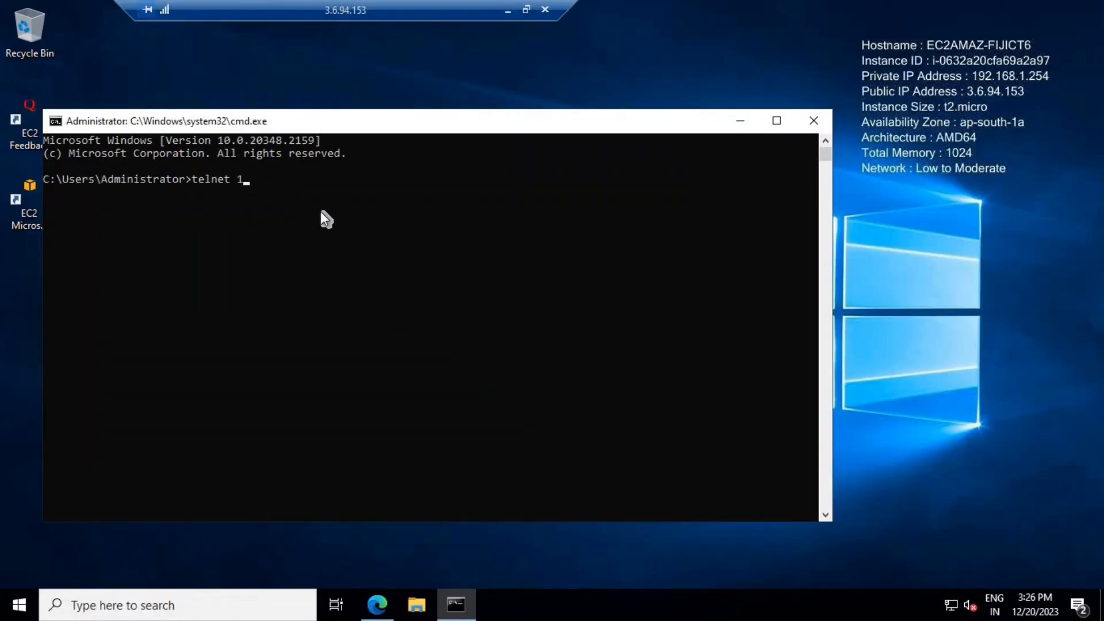
text(0.10.1.66)
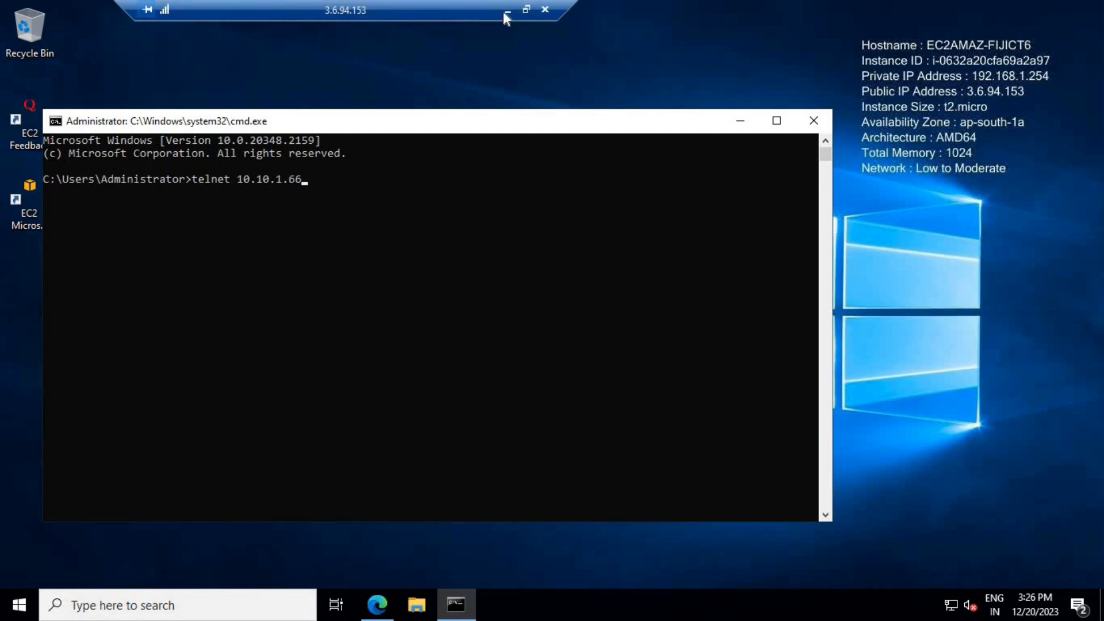
Recheck the SingaporeEC2 server's details, and run telnet 10.10.1.66 with port 3389 from the Mumbai server.
click(508, 10)
click(610, 605)
click(684, 541)
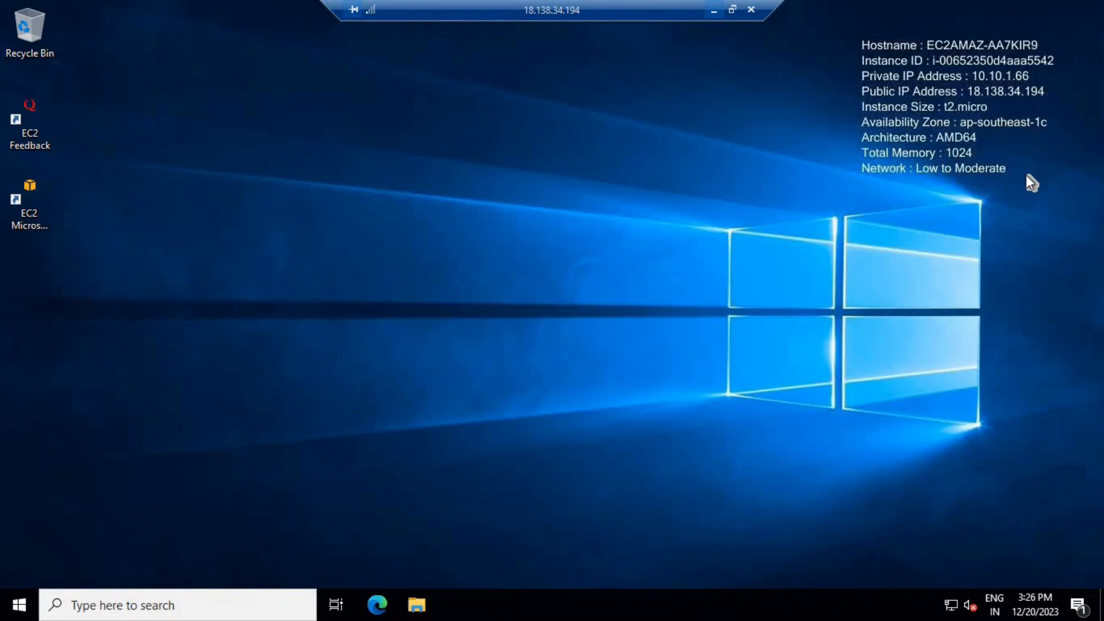
click(711, 12)
click(610, 606)
click(534, 533)
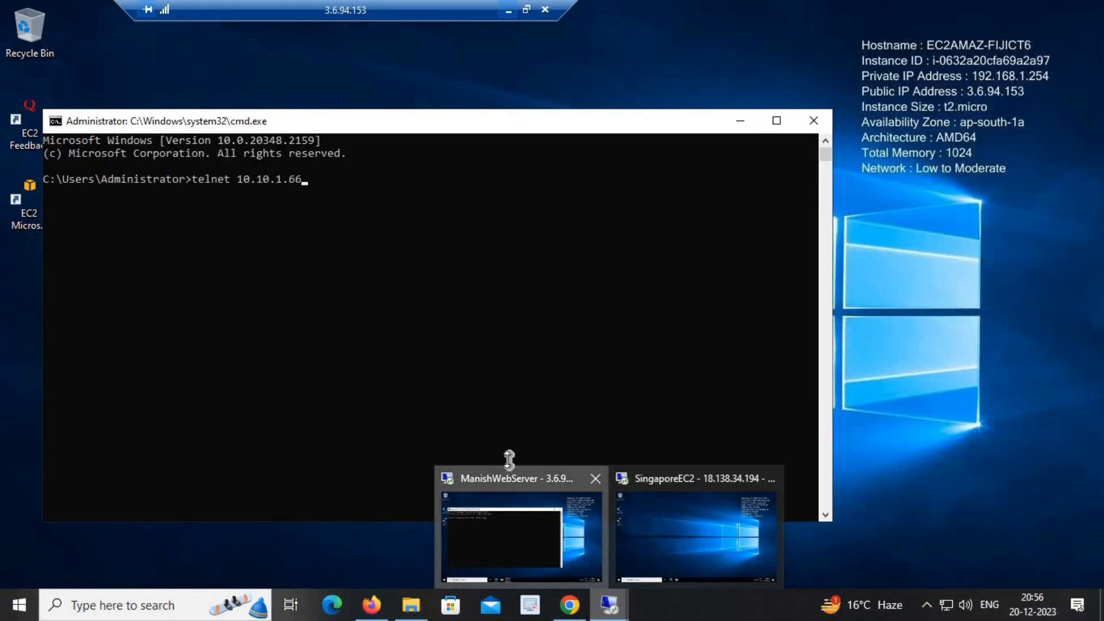
text(3389)
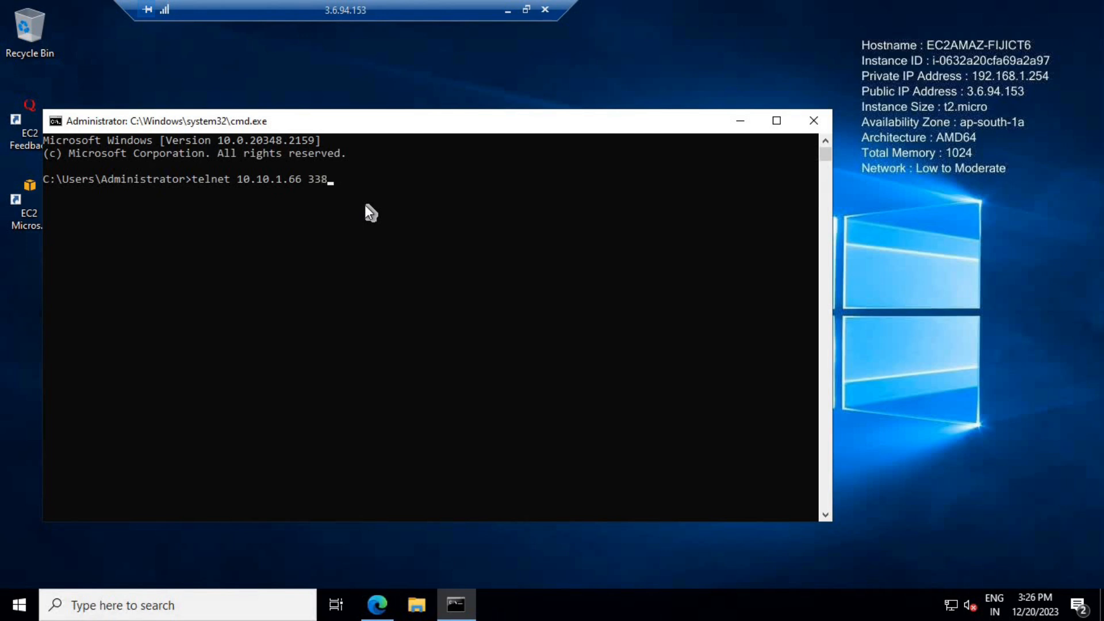
key(Return)
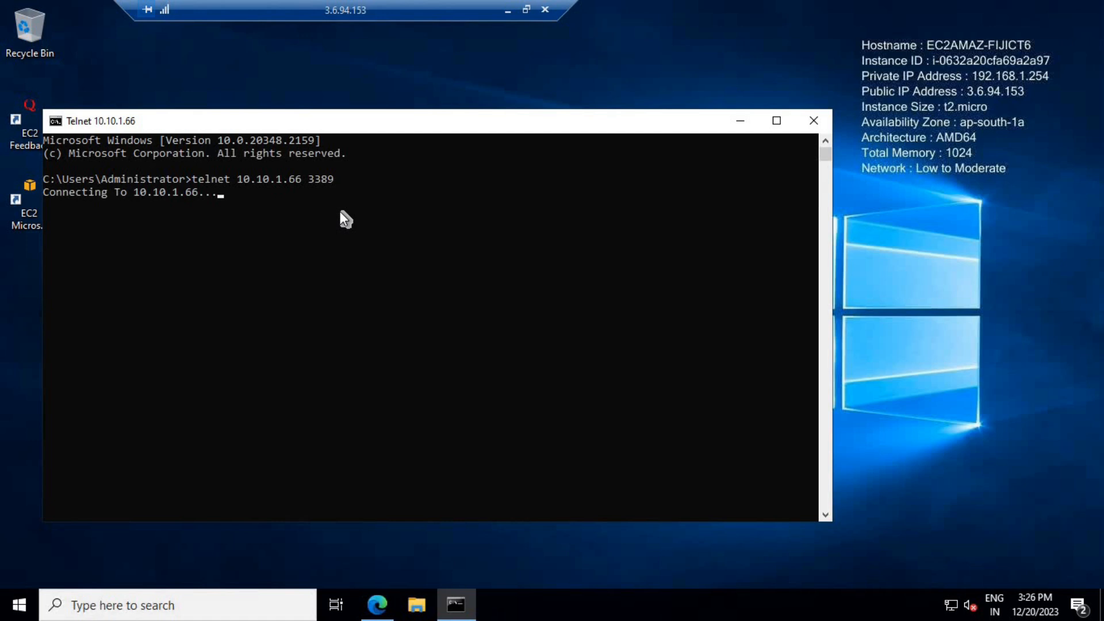
Return to the browser and open the form for creating a peering connection in the Singapore region's VPC console.
click(507, 11)
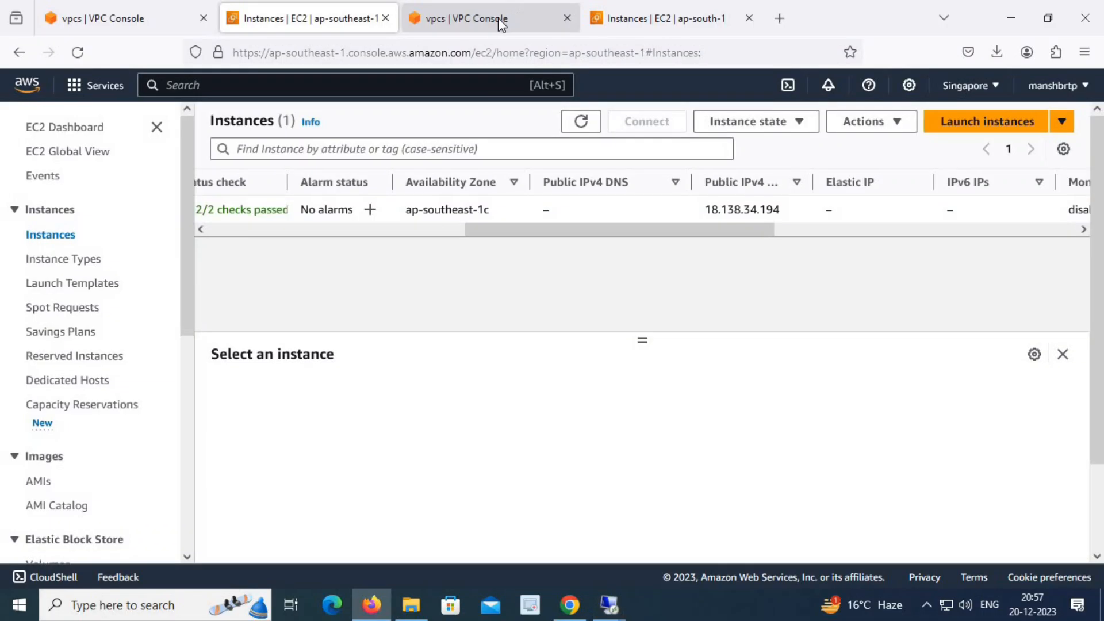
click(115, 19)
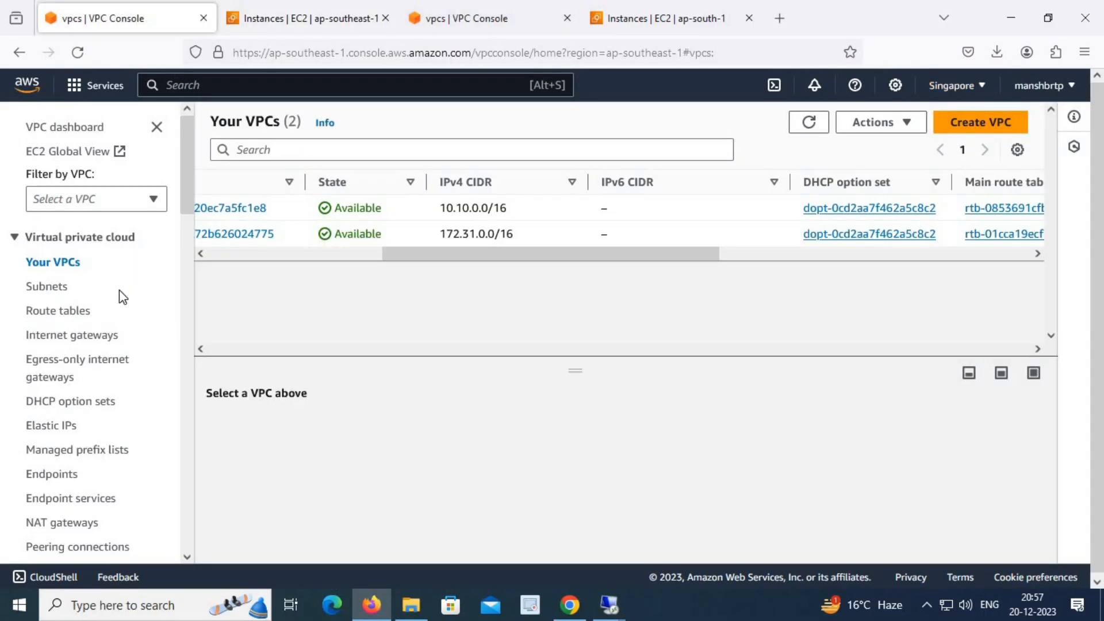
scroll(119, 287, down, 6)
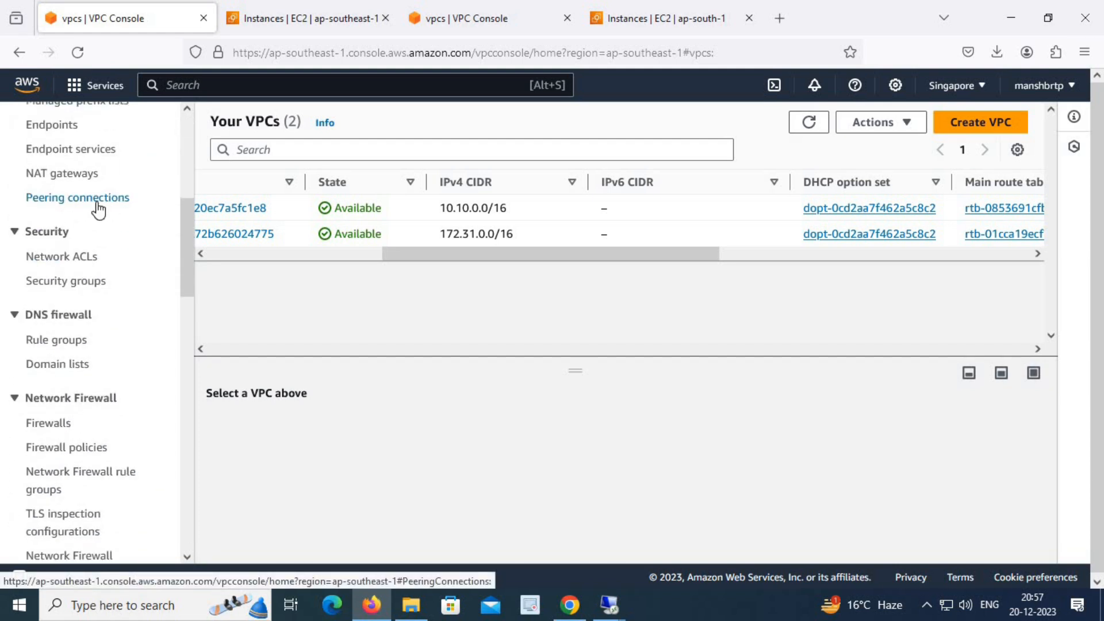
click(99, 209)
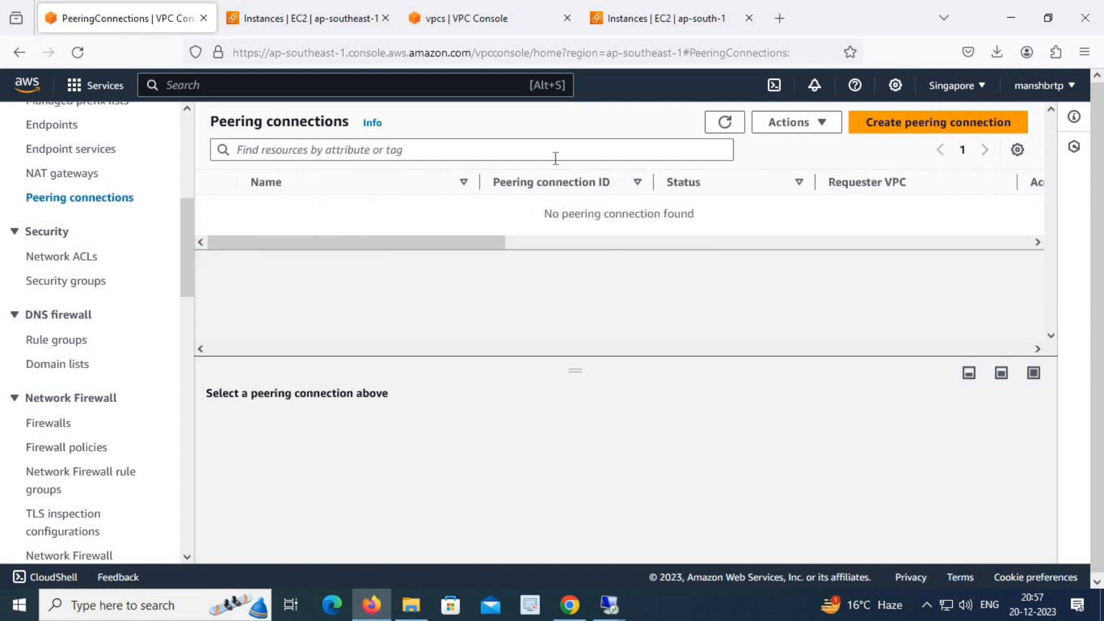
click(960, 122)
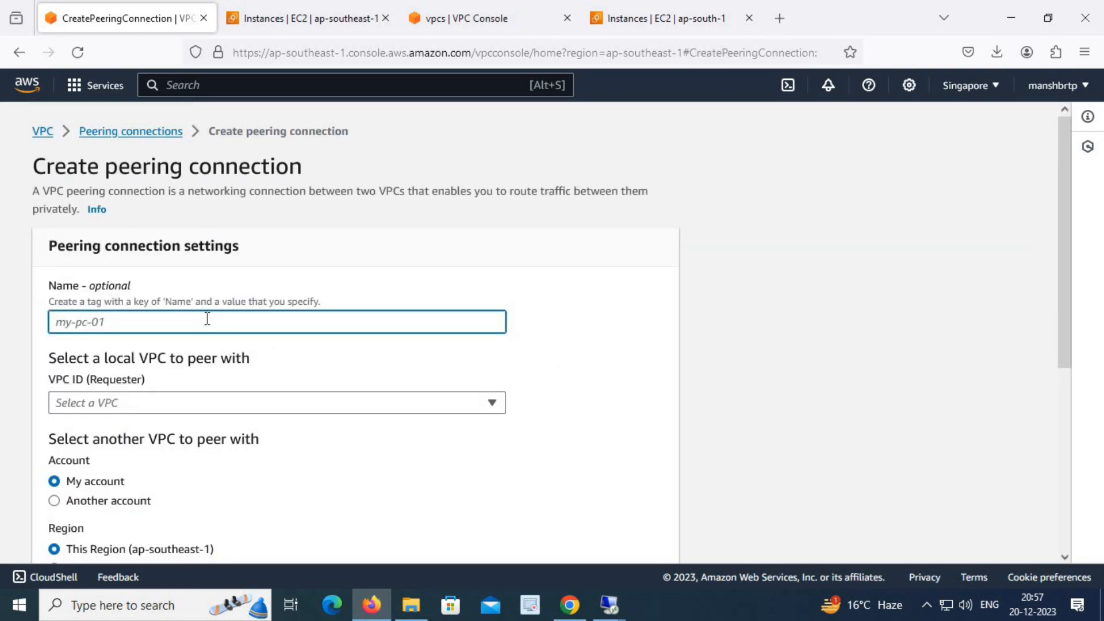
Name the peering connection SingaoreToMumbaiPeering and select the Singapore VPC vpc-00bca20ec7a5fc1e8 as the requester.
text(SingaoreToMumbai)
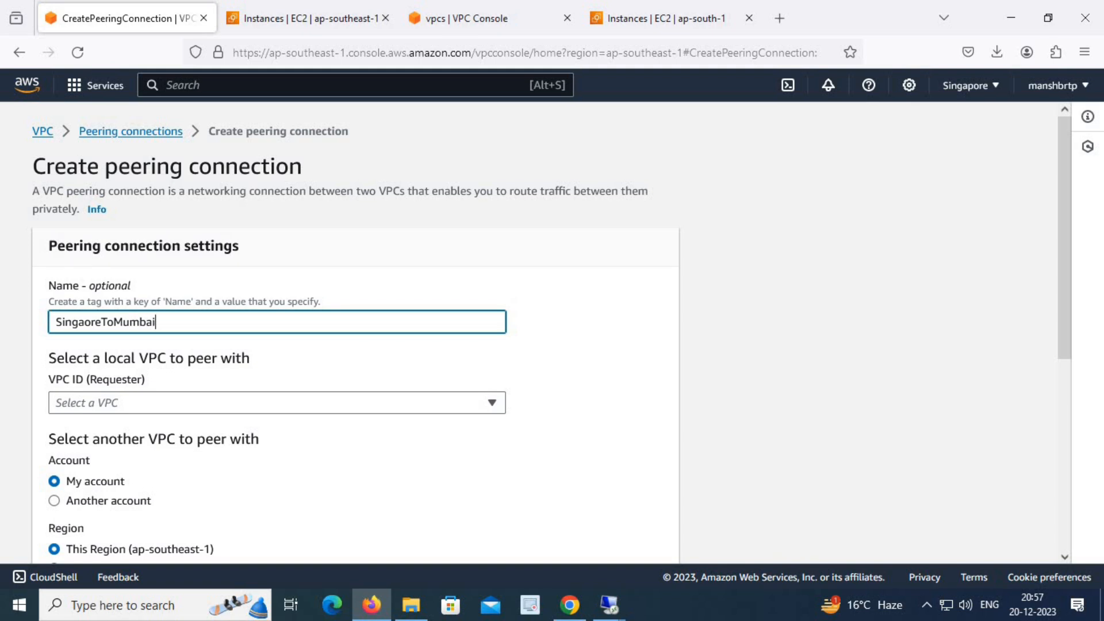
text(eering)
scroll(412, 385, down, 3)
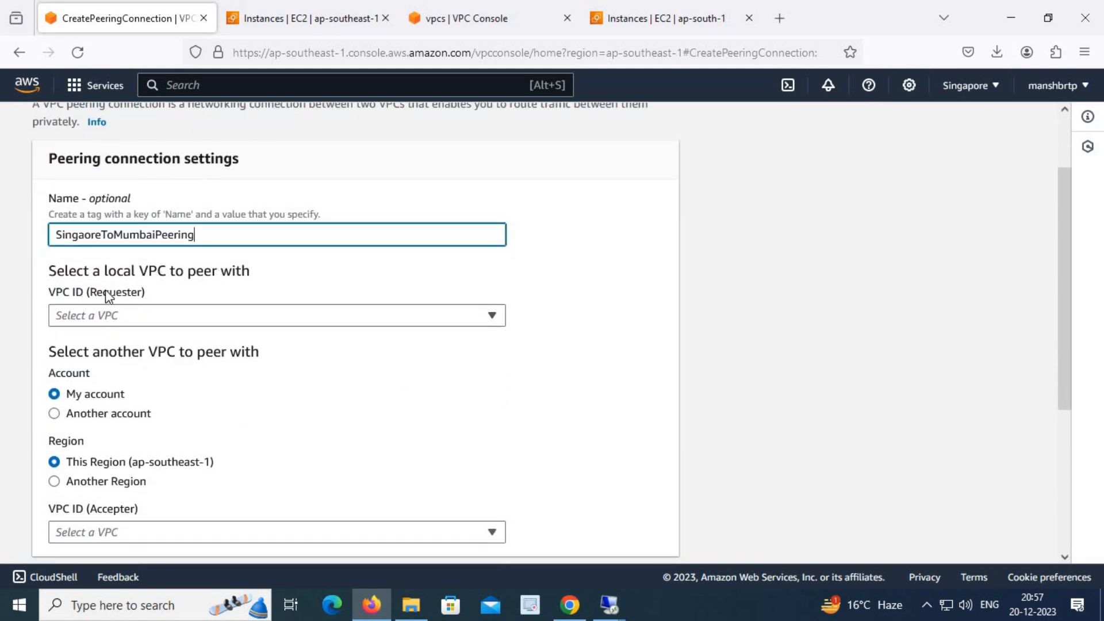
click(181, 322)
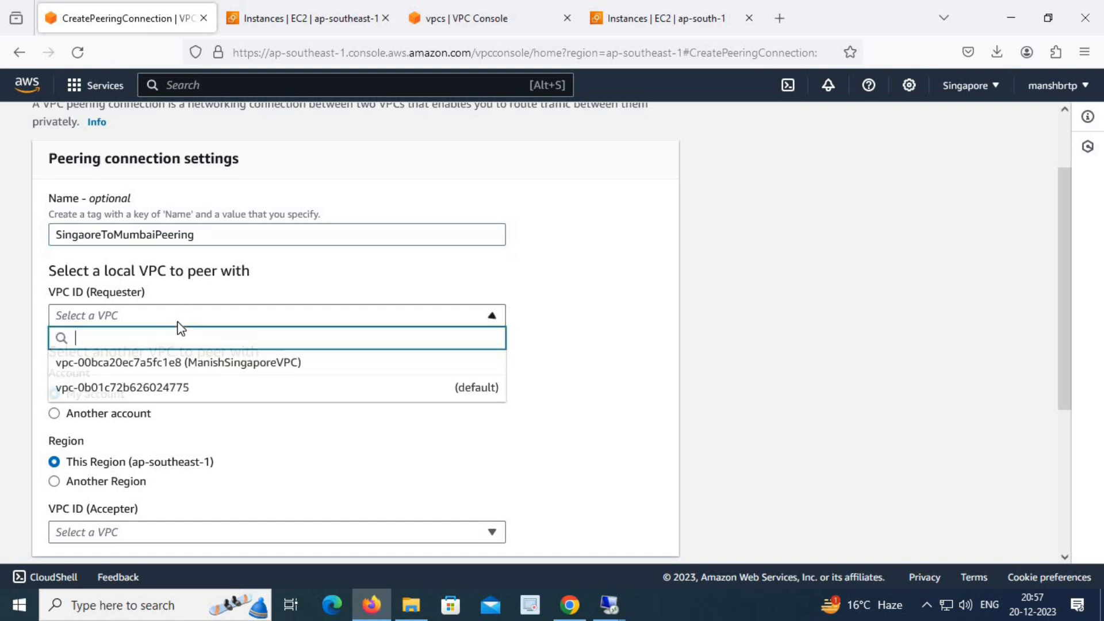
click(225, 363)
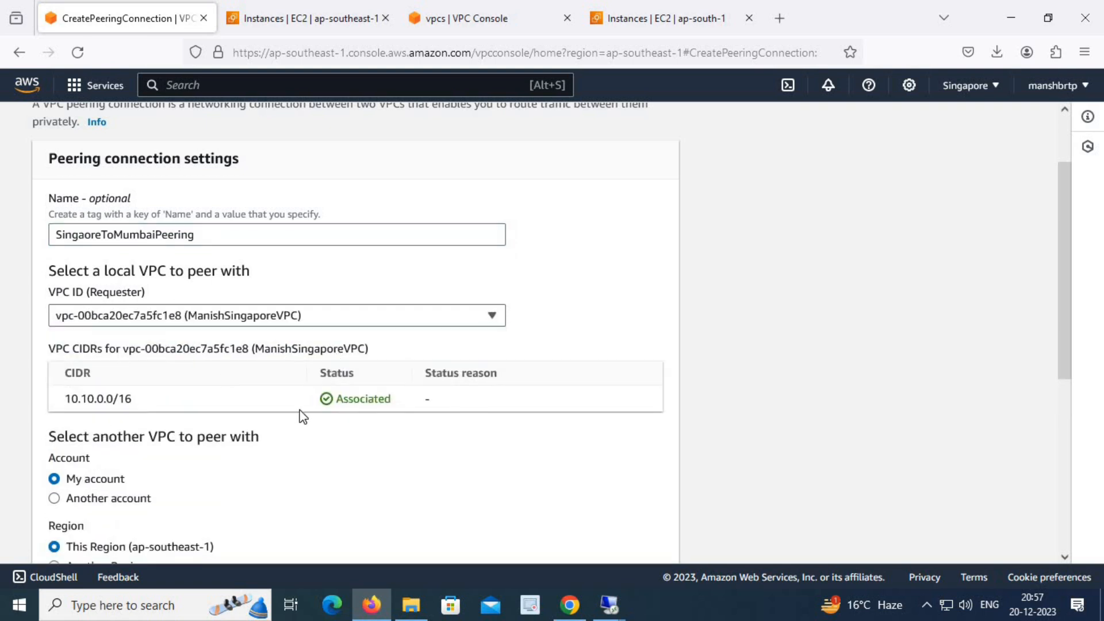
Set the other VPC to My account in another region, Asia Pacific (Mumbai) (ap-south-1).
scroll(258, 431, down, 3)
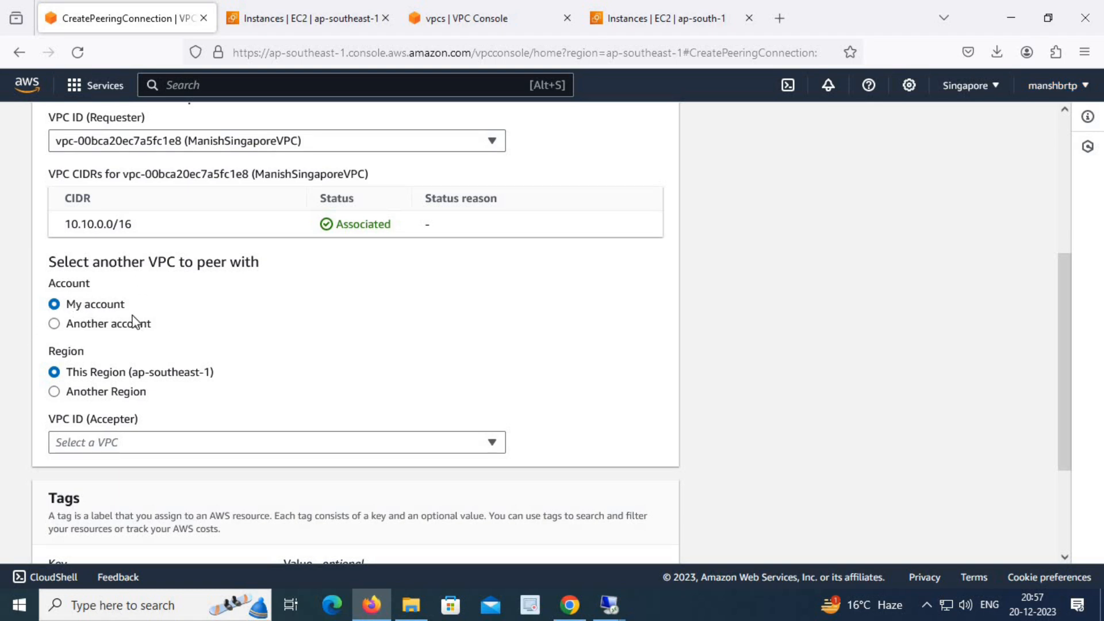
click(57, 323)
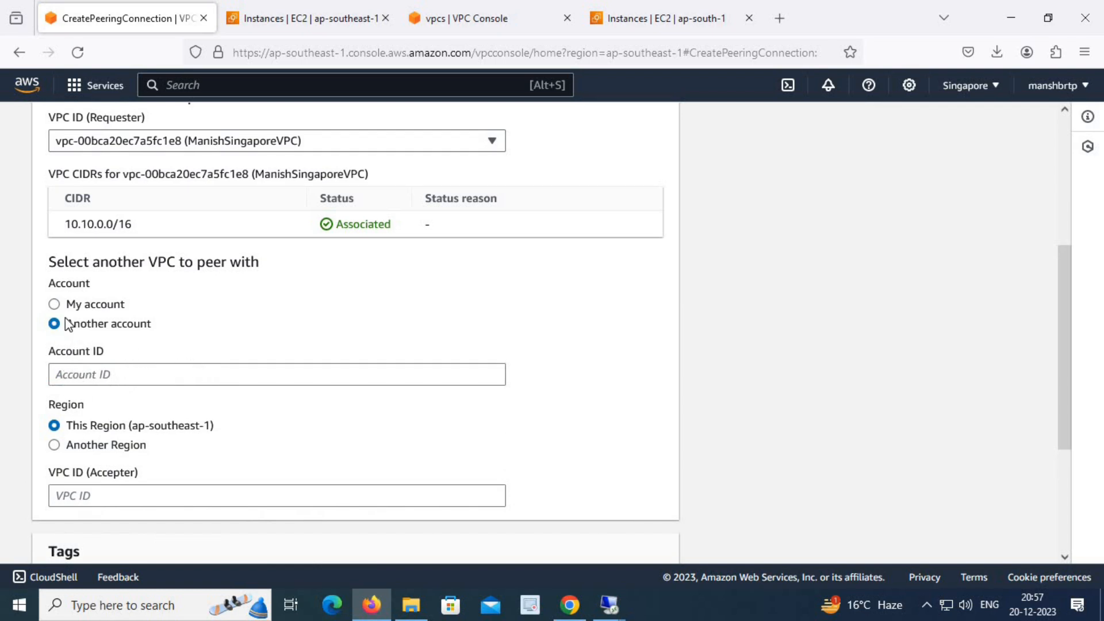
click(55, 305)
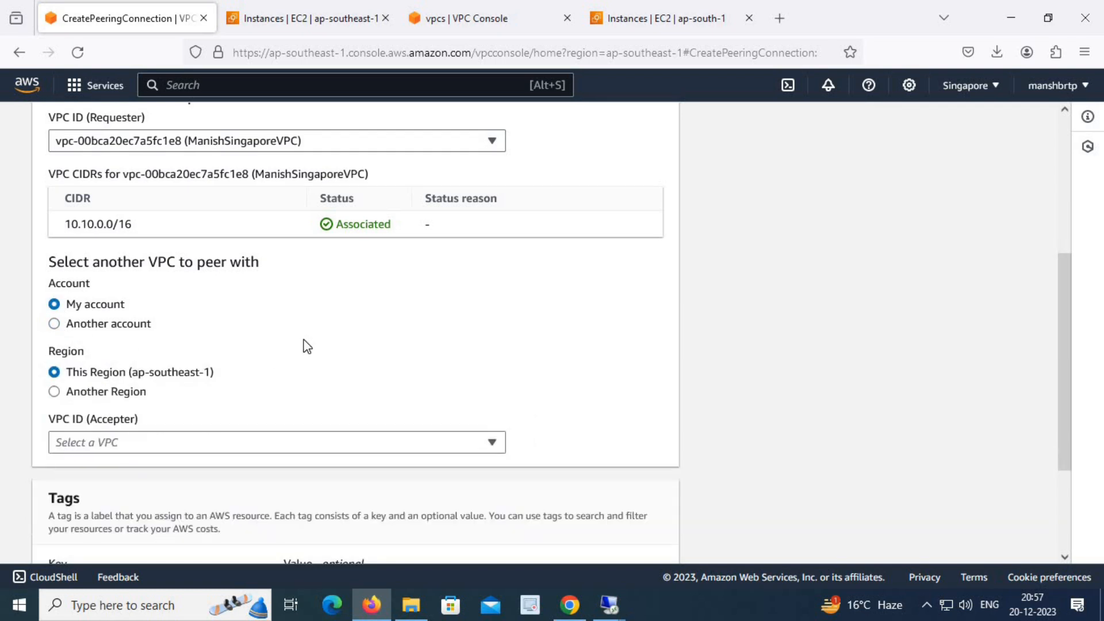
click(55, 392)
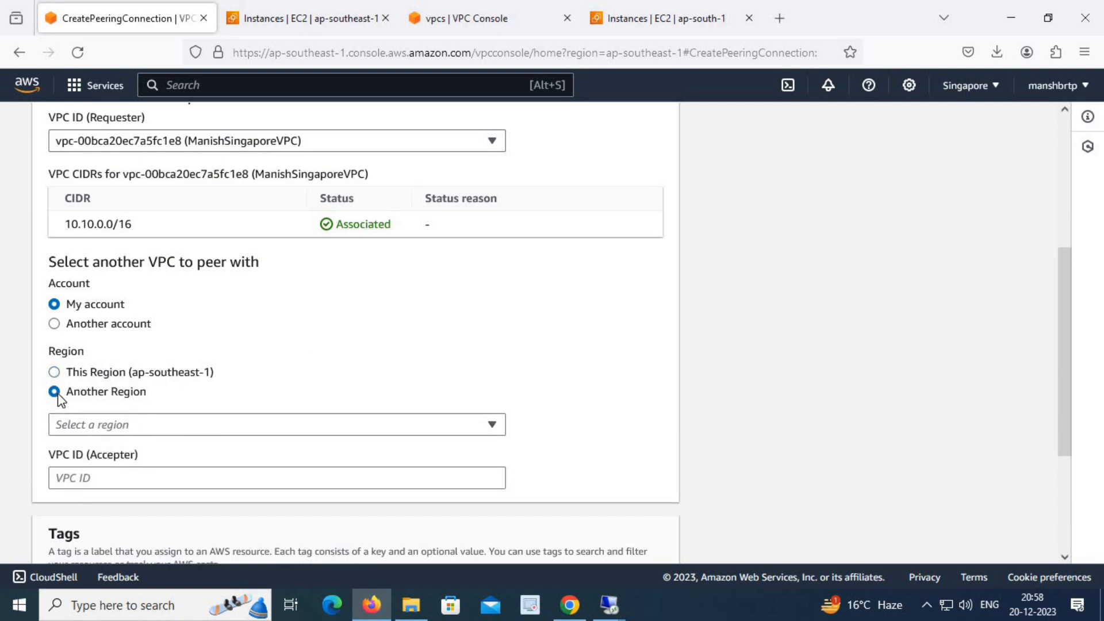
click(253, 426)
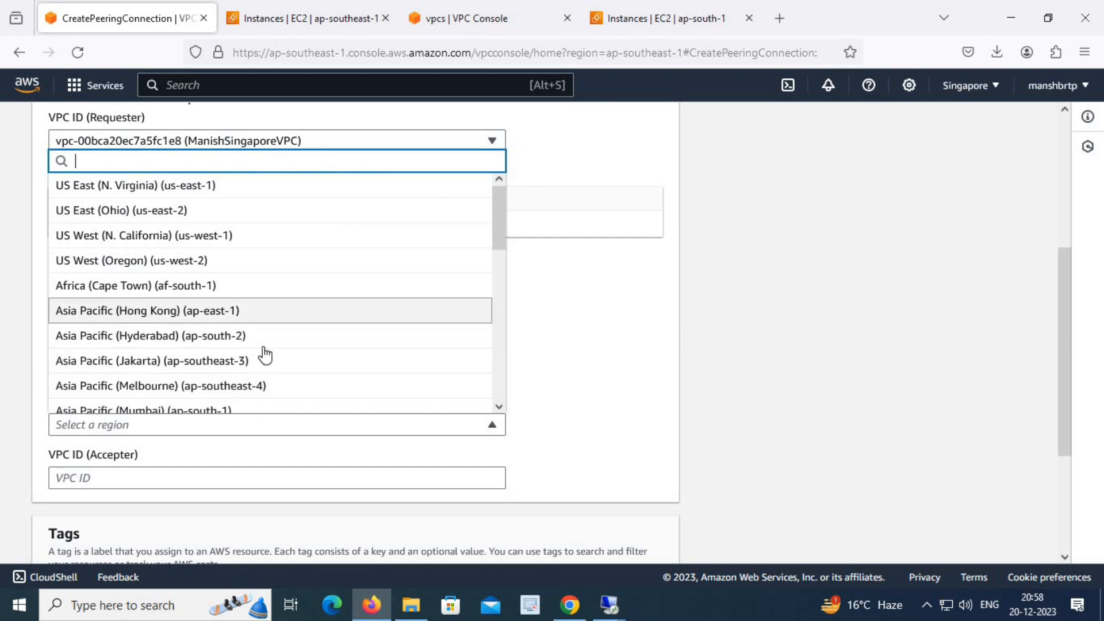
scroll(287, 322, down, 2)
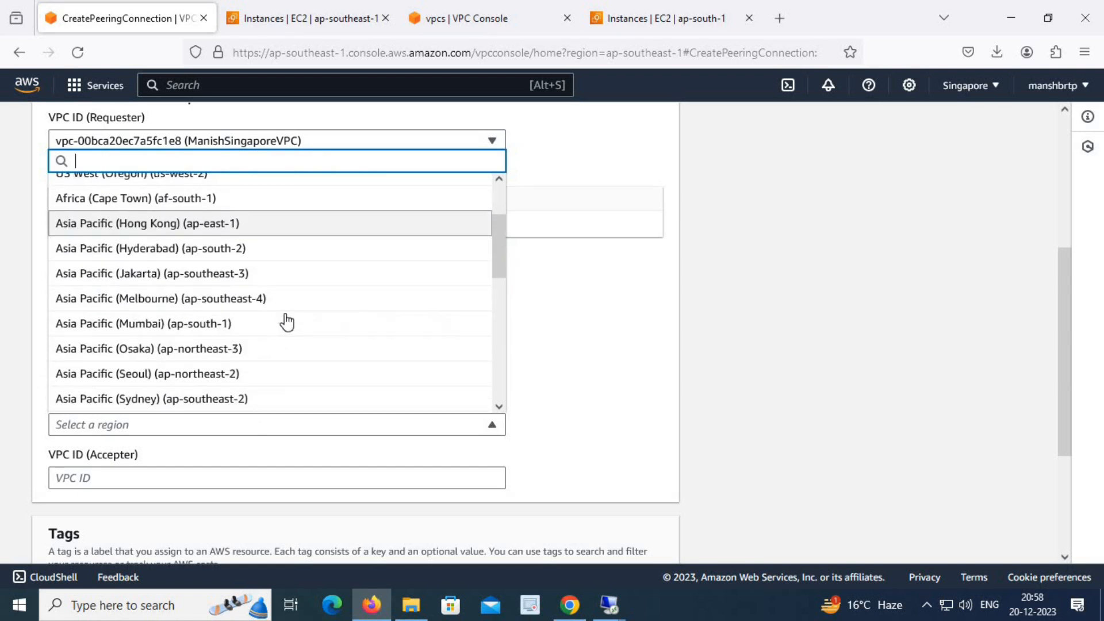
click(133, 328)
scroll(226, 395, down, 3)
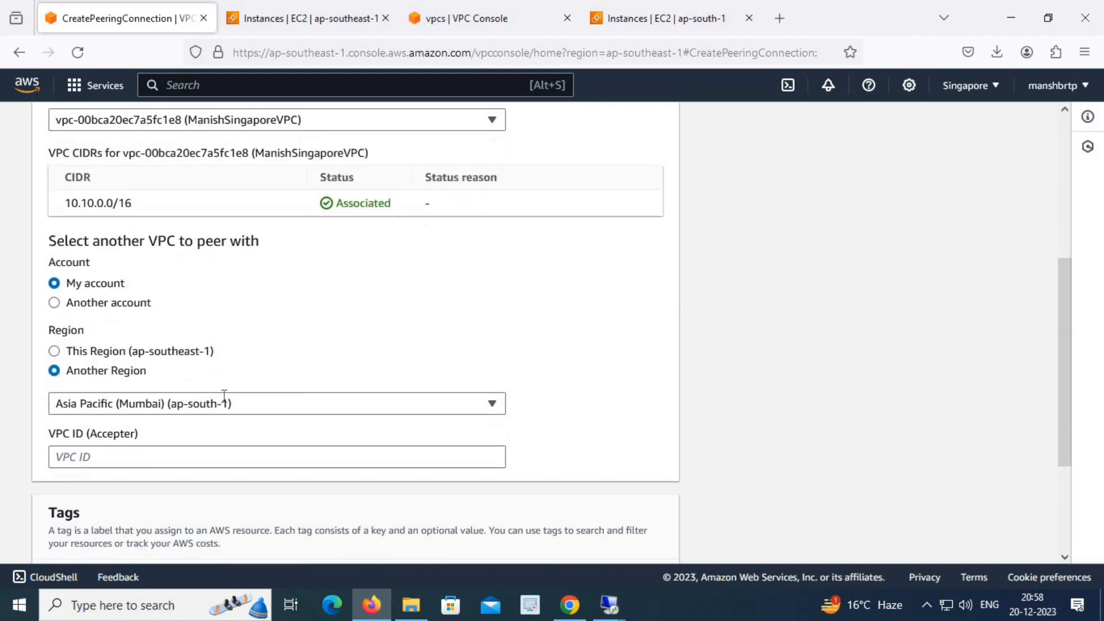
Copy the VPC ID vpc-026335a2c9d5ce9dd from the Mumbai VPC list and enter it as the accepter VPC ID.
click(121, 385)
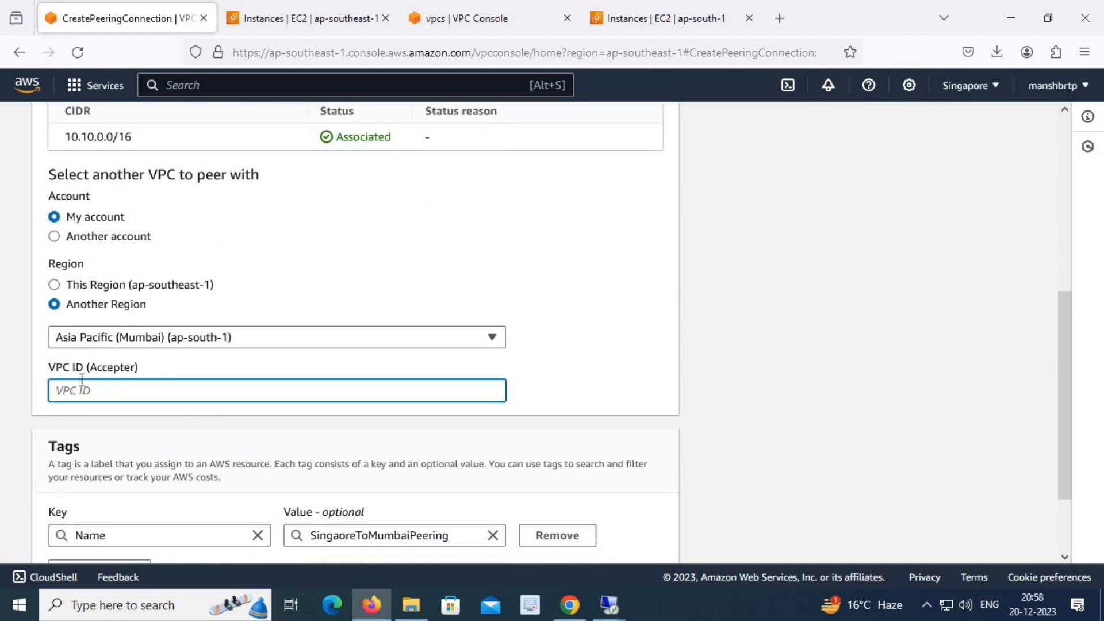
click(480, 18)
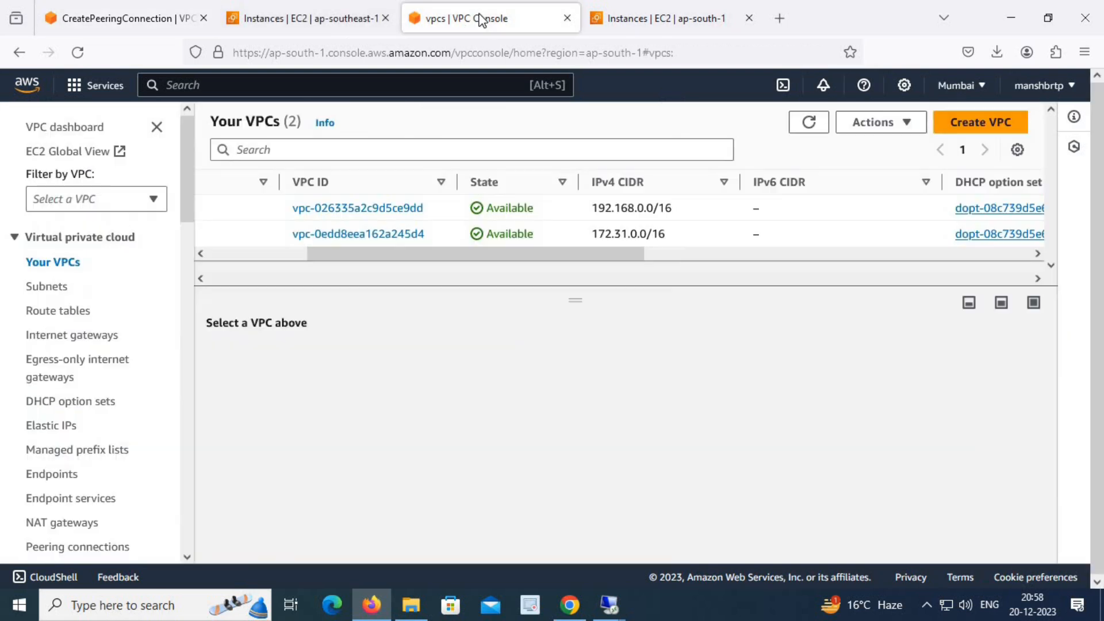
drag(379, 260, 338, 264)
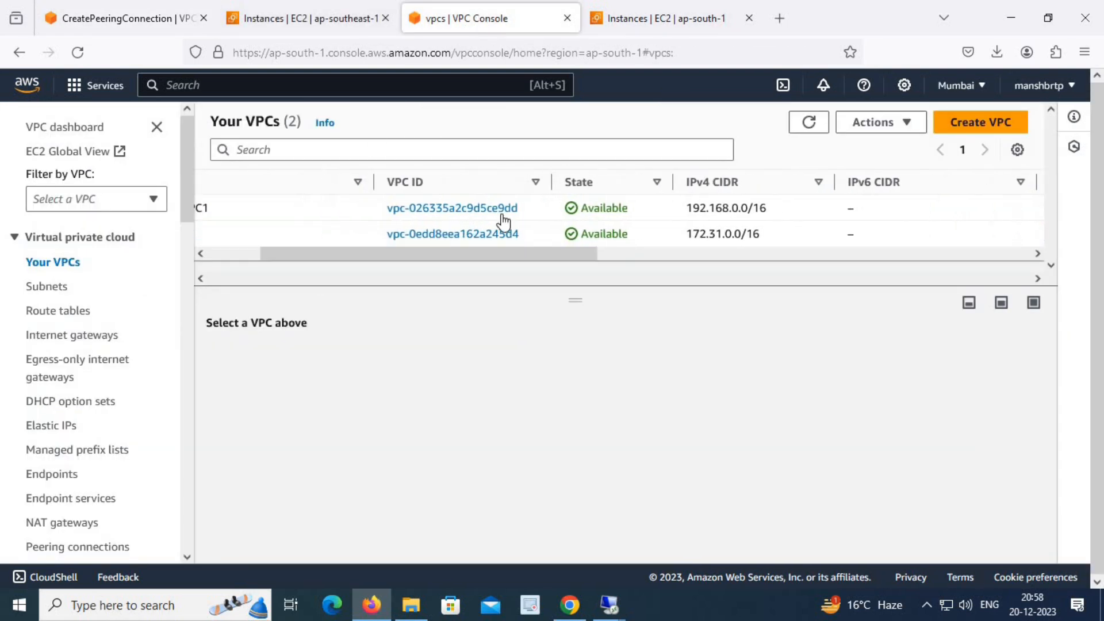
drag(527, 206, 391, 215)
key(ctrl+c)
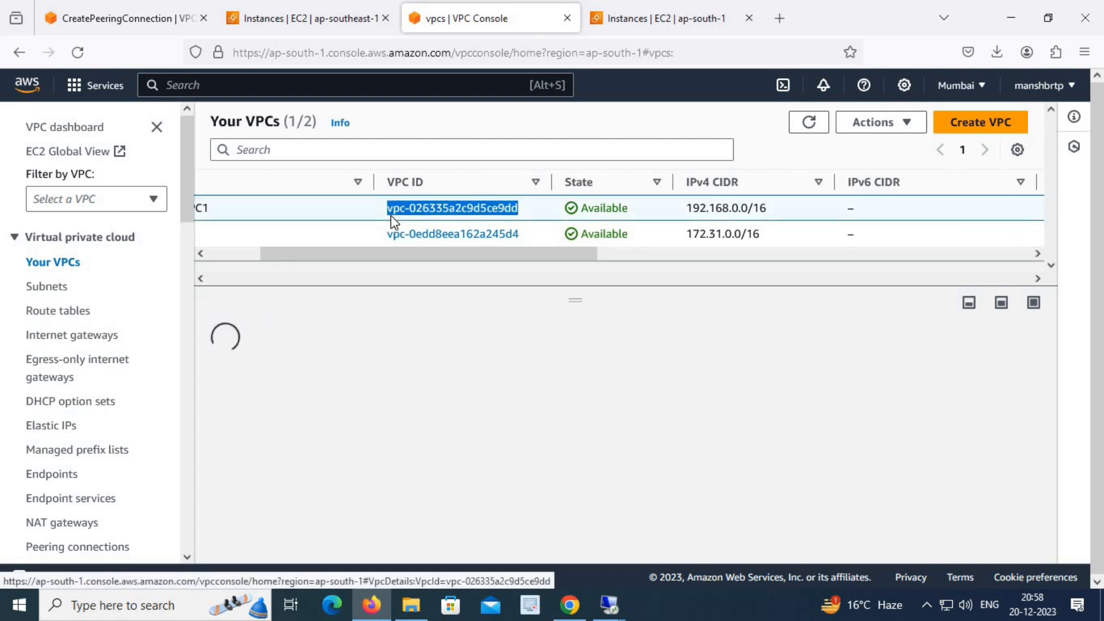
click(154, 19)
key(ctrl+v)
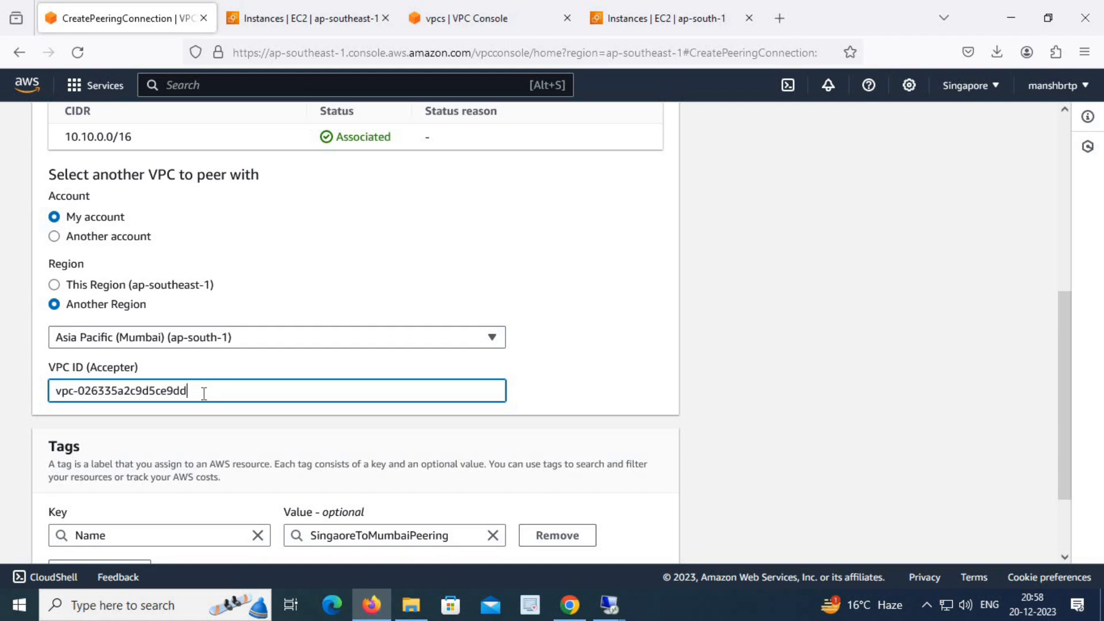
Create the peering connection and return to the Singapore region's peering connections list to check its status.
scroll(678, 360, down, 3)
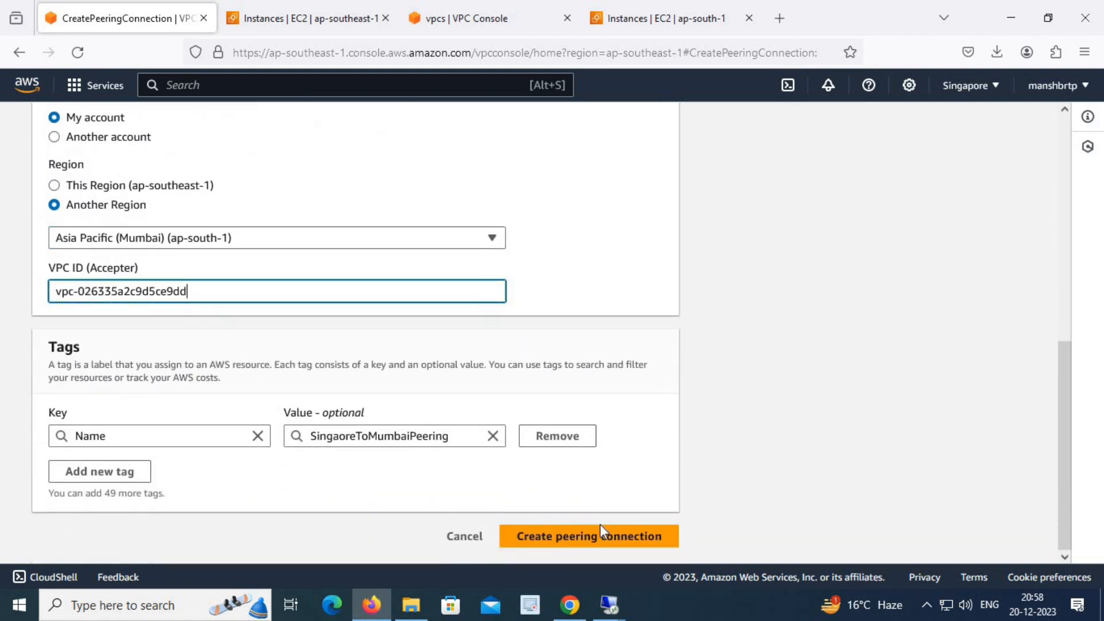
click(595, 537)
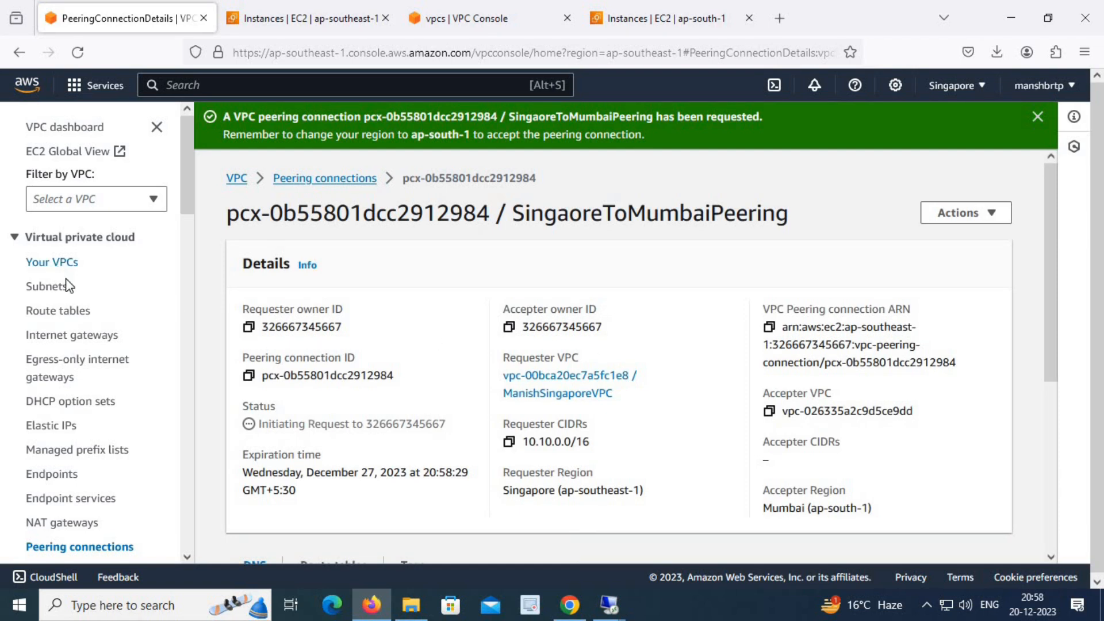
scroll(126, 429, down, 2)
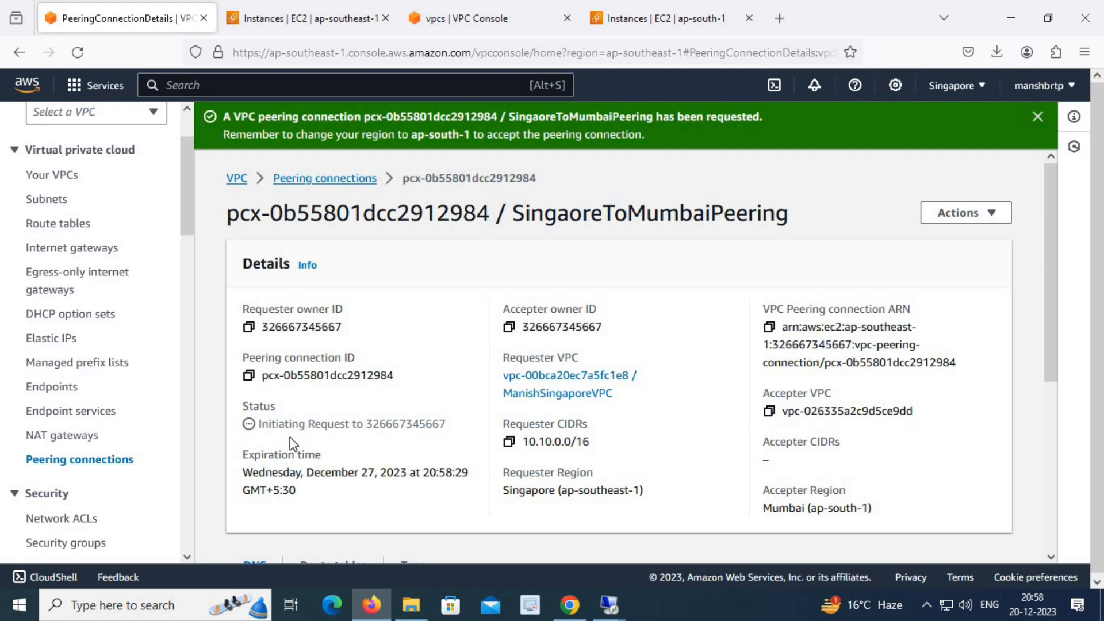
click(322, 180)
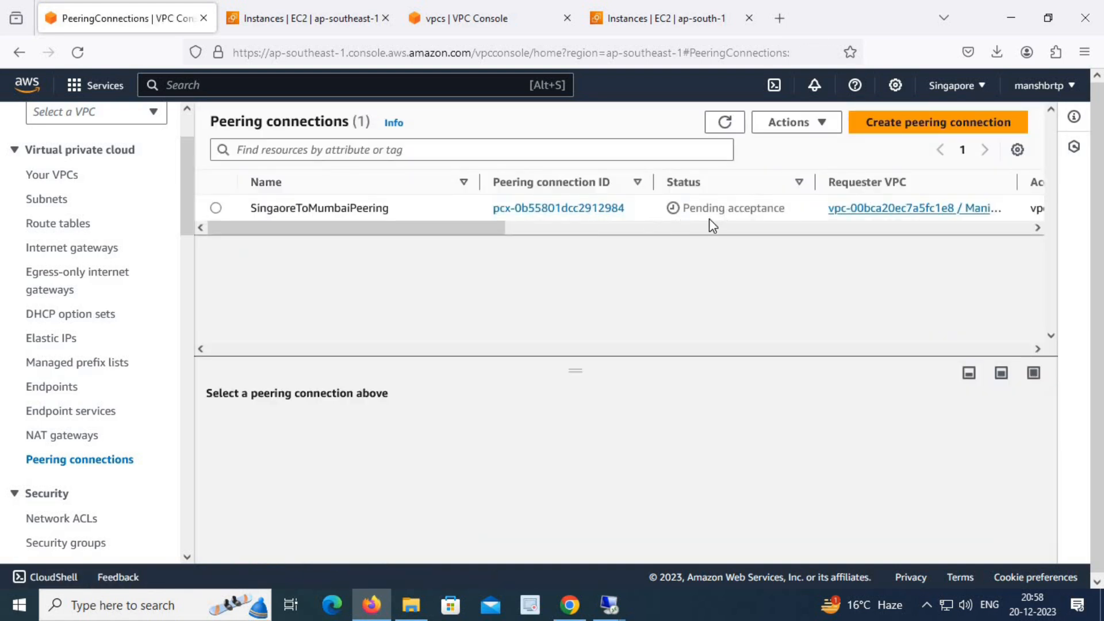
Accept the pending peering request in the Mumbai region's VPC console and refresh the list to check its status.
click(471, 18)
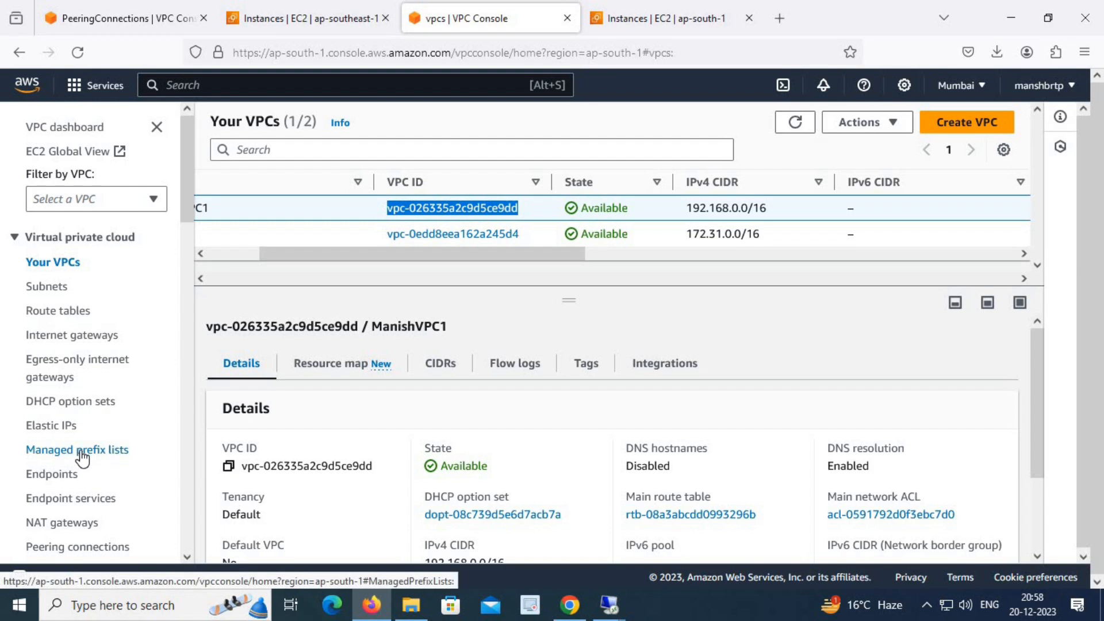
scroll(86, 451, down, 4)
click(102, 287)
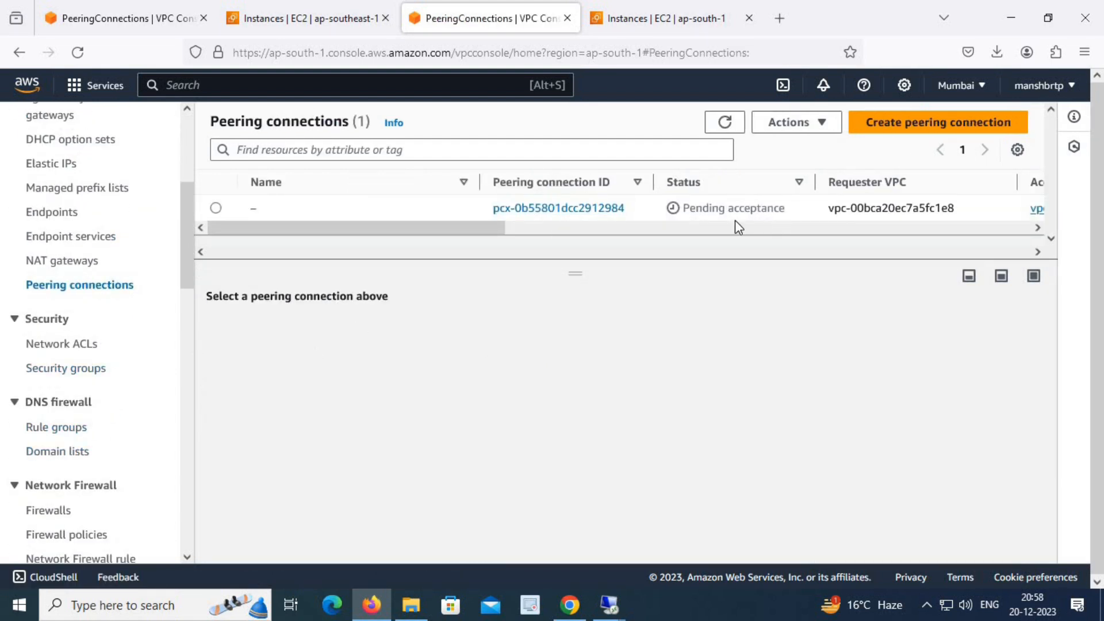
click(216, 208)
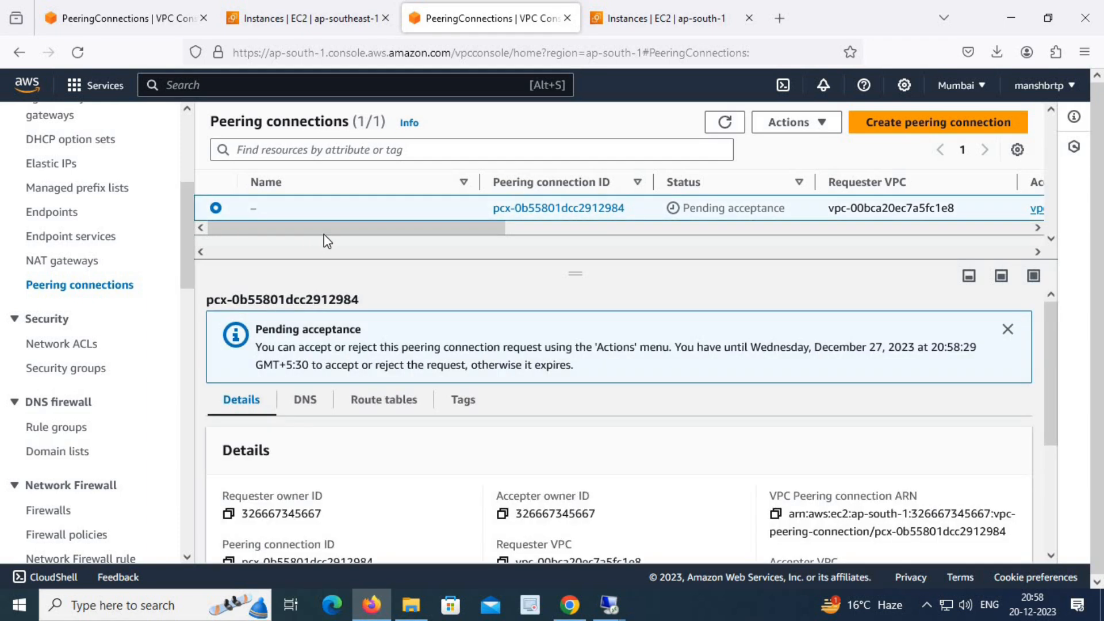
click(829, 136)
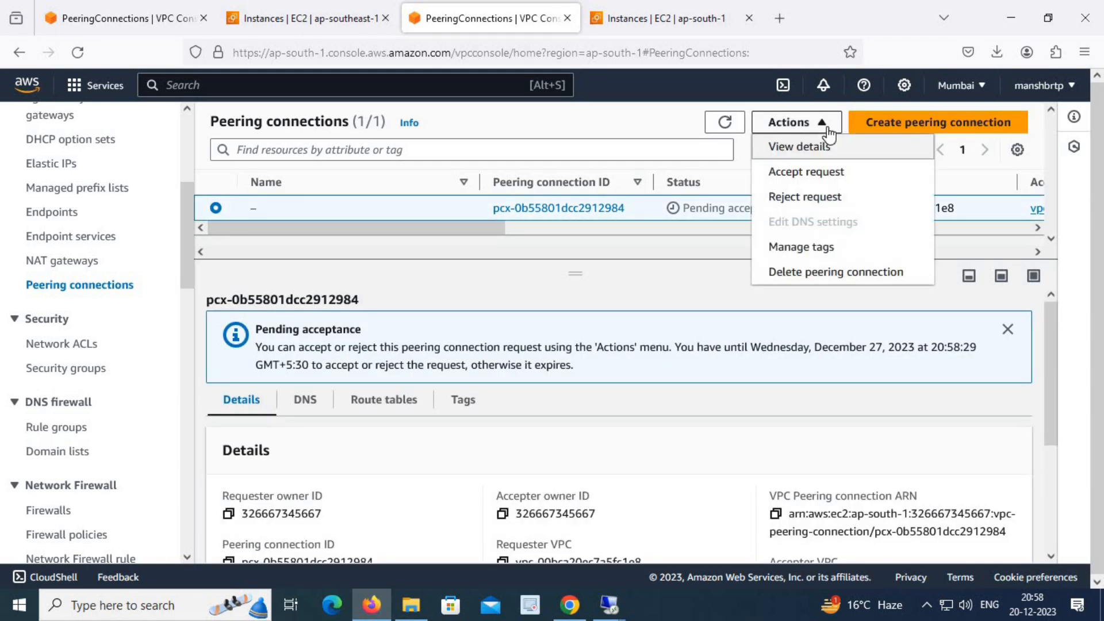
click(812, 172)
click(865, 473)
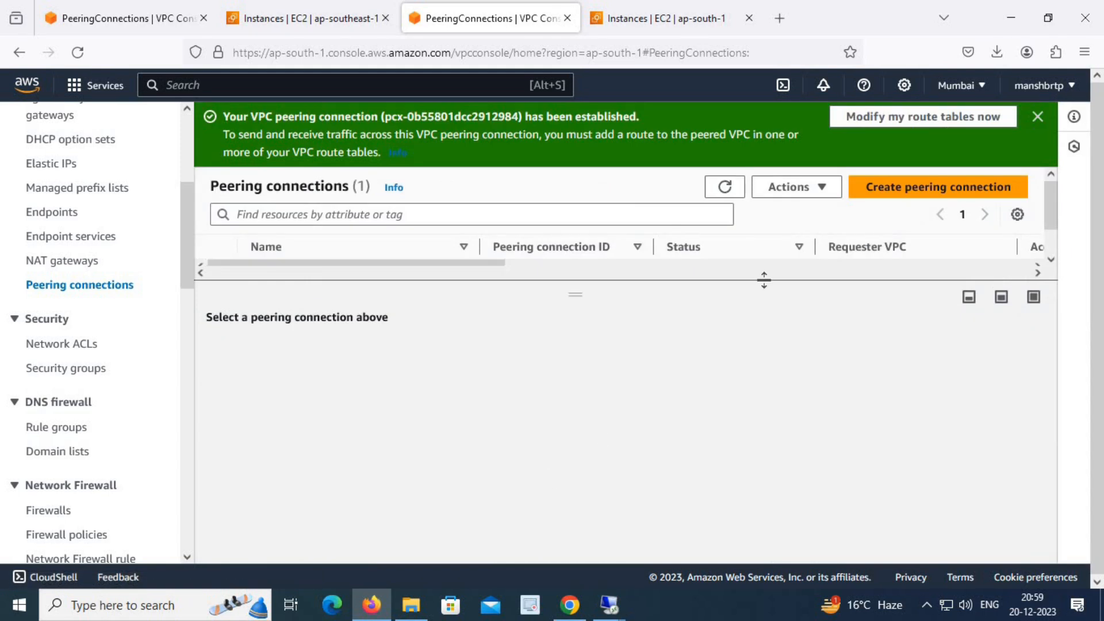
click(727, 187)
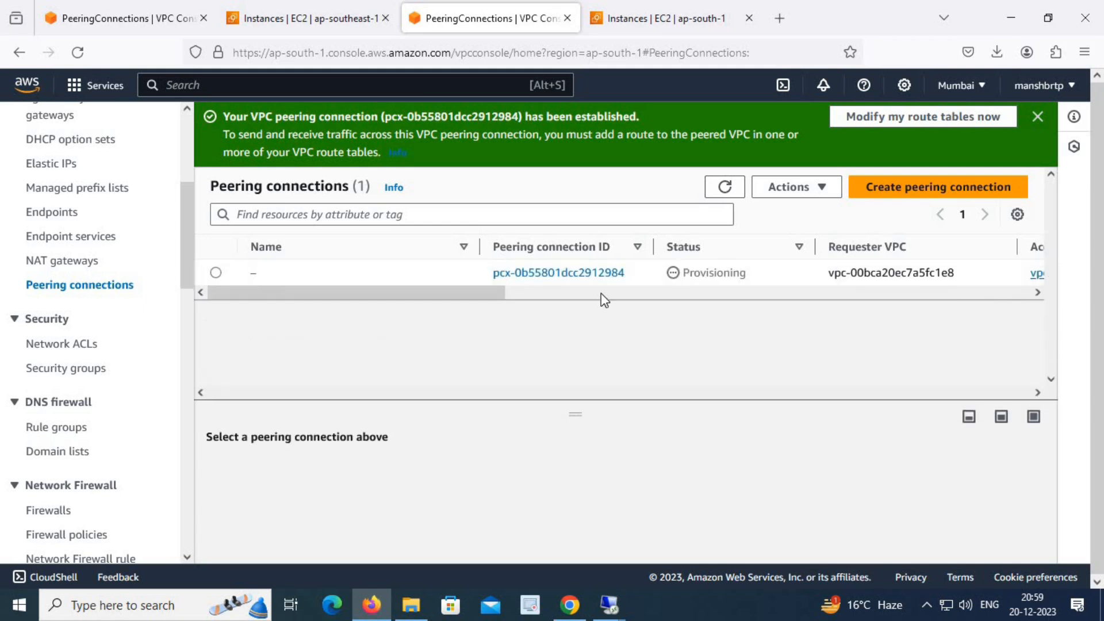
click(726, 185)
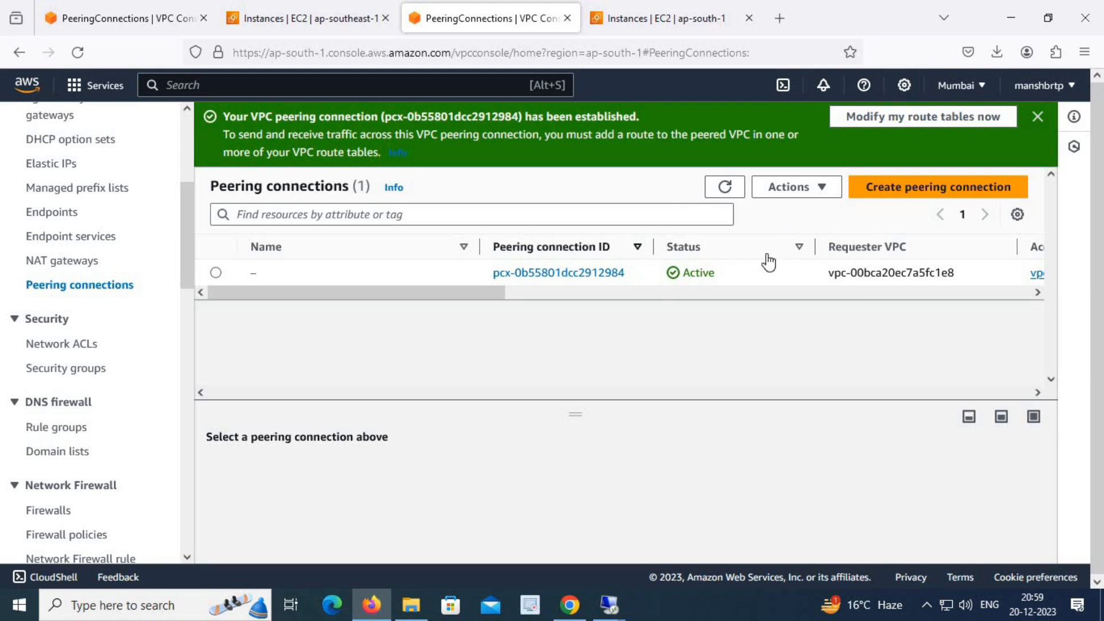
Go to the Mumbai route tables and open the routes of the public route table rtb-08a3abcdd0993296b for editing.
click(912, 122)
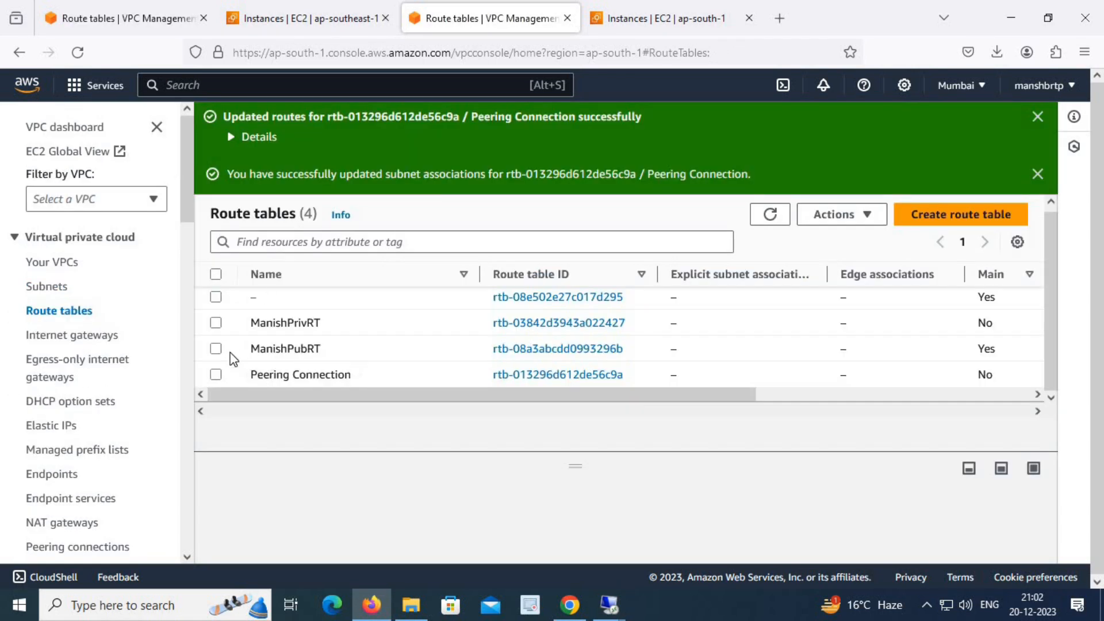
click(216, 349)
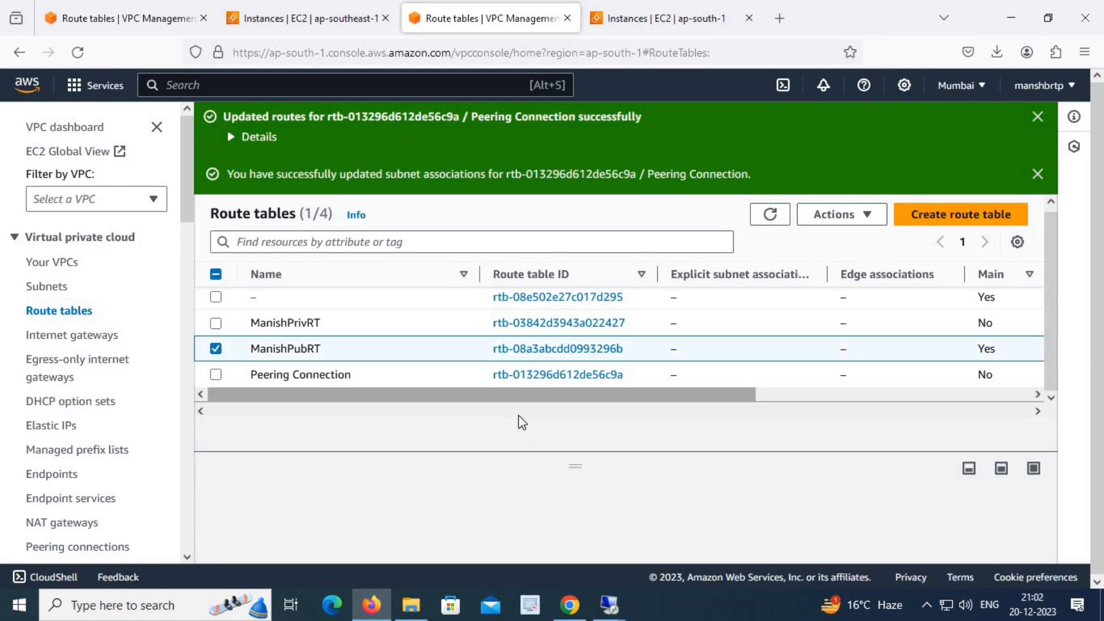
drag(569, 455, 315, 327)
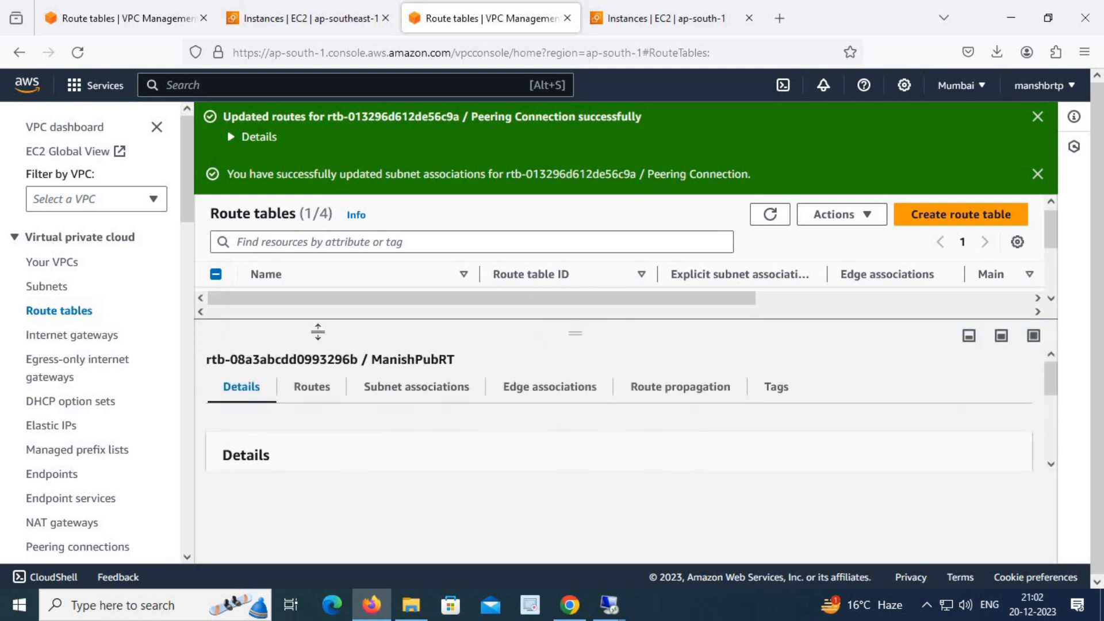
click(327, 391)
click(940, 432)
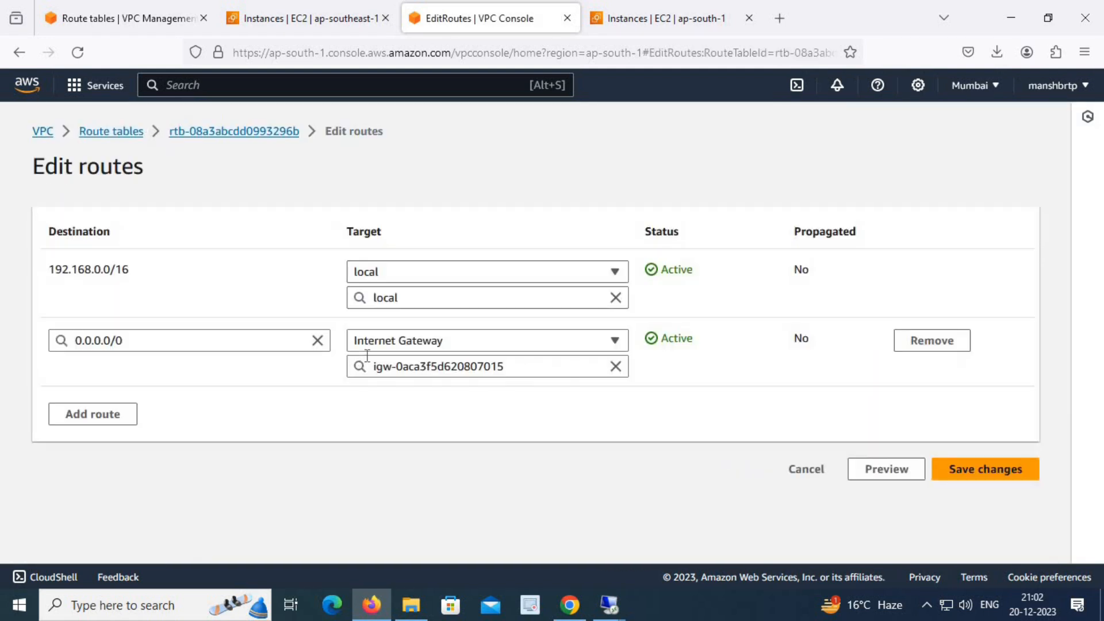
Add a route to 10.10.0.0/16 through the peering connection in the Mumbai public route table and save the changes.
click(100, 414)
click(136, 409)
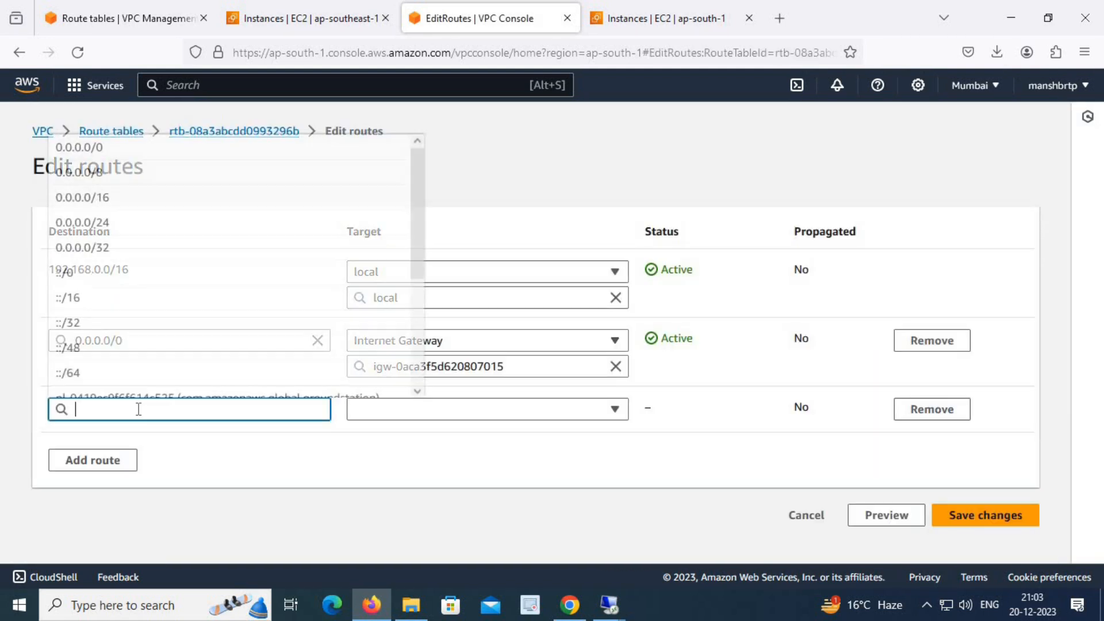
text(10.10.0)
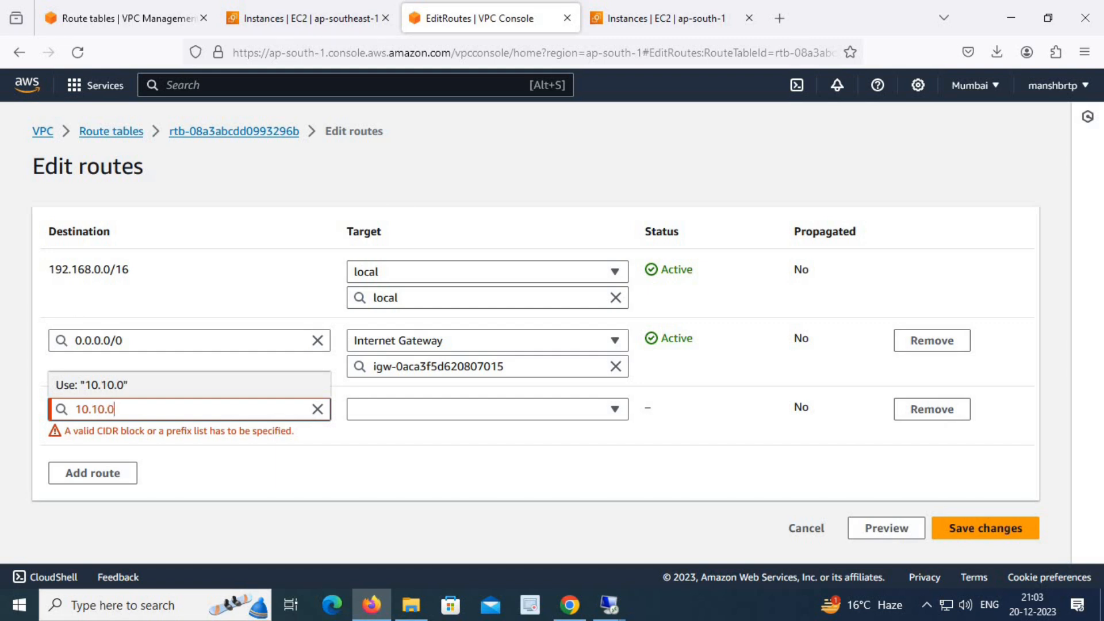
text(.0/16)
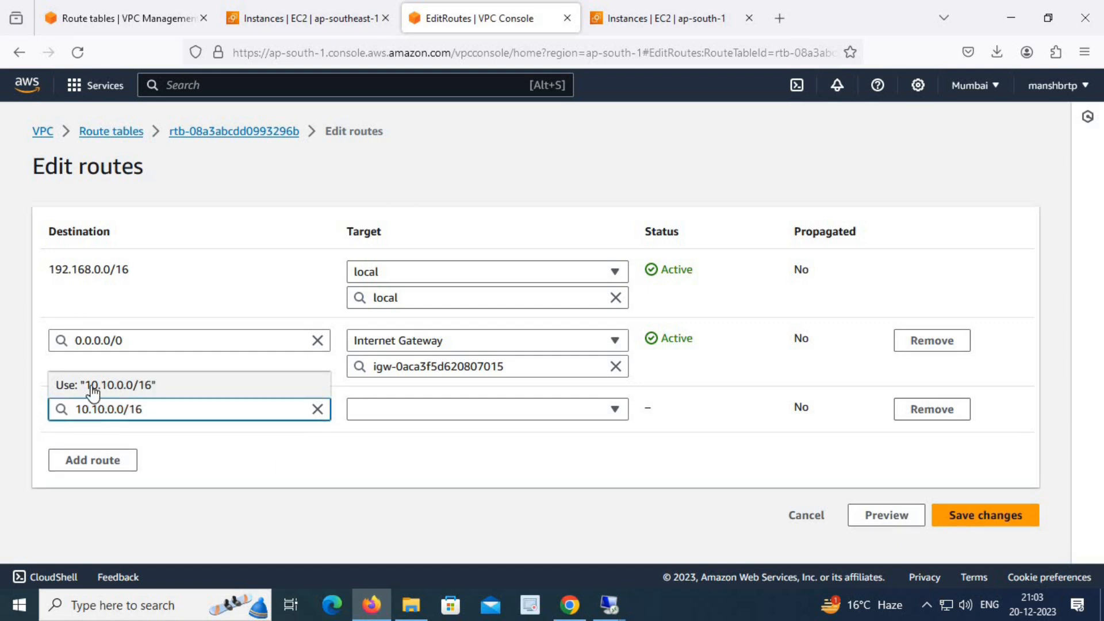
click(121, 385)
click(408, 408)
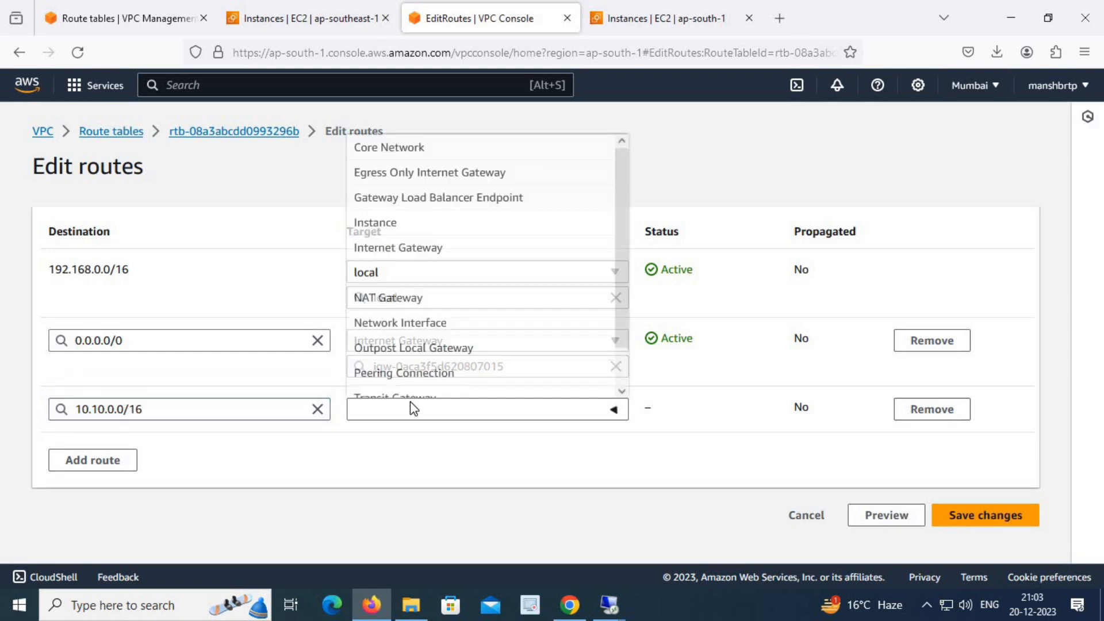
click(431, 371)
click(451, 438)
click(444, 483)
click(943, 536)
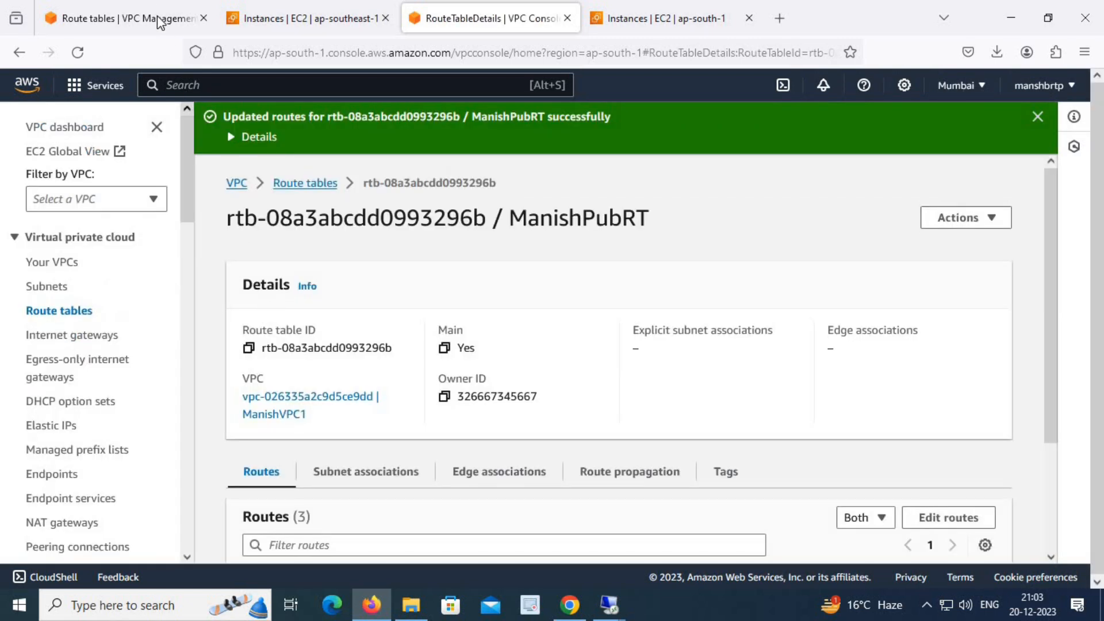
Go to the Singapore region's route tables and open the routes of SingaporeRT for editing.
click(145, 17)
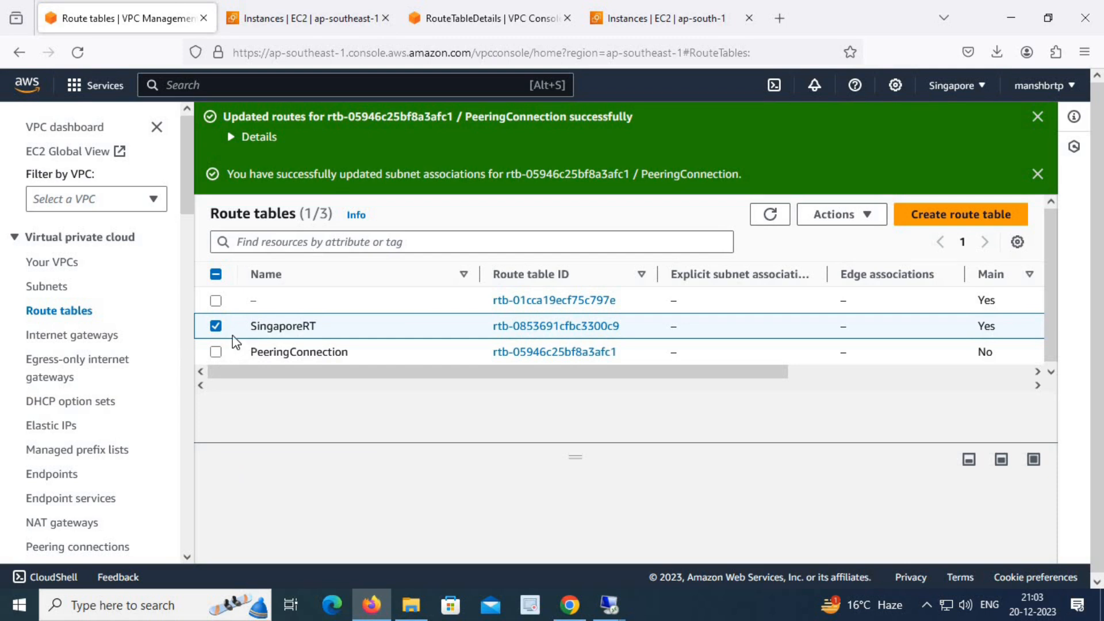
click(217, 327)
click(216, 326)
drag(574, 455, 567, 320)
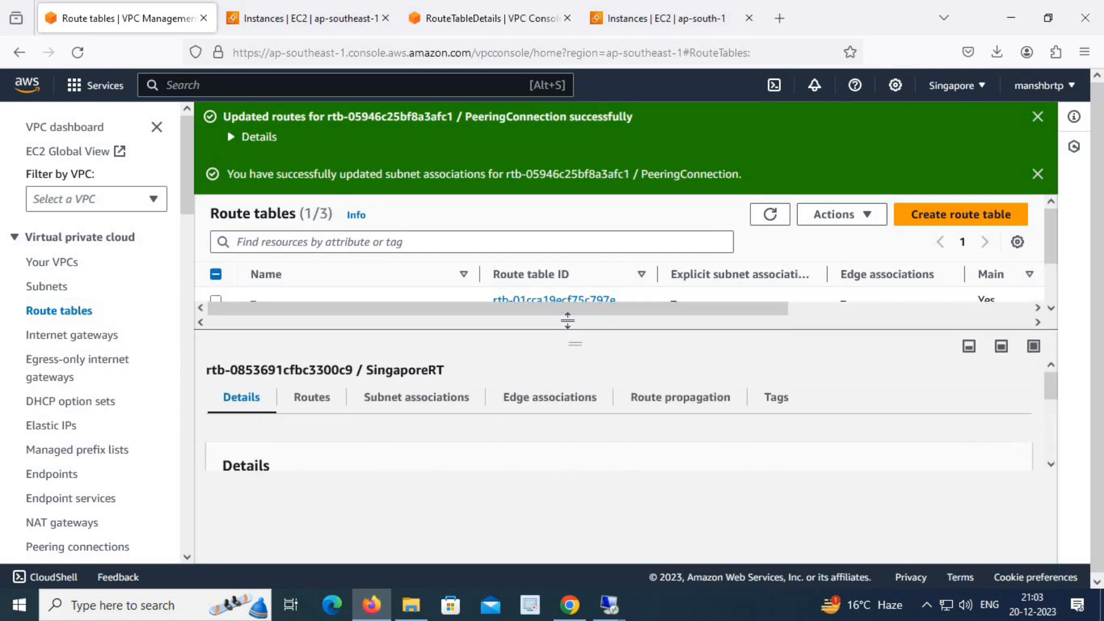
click(323, 384)
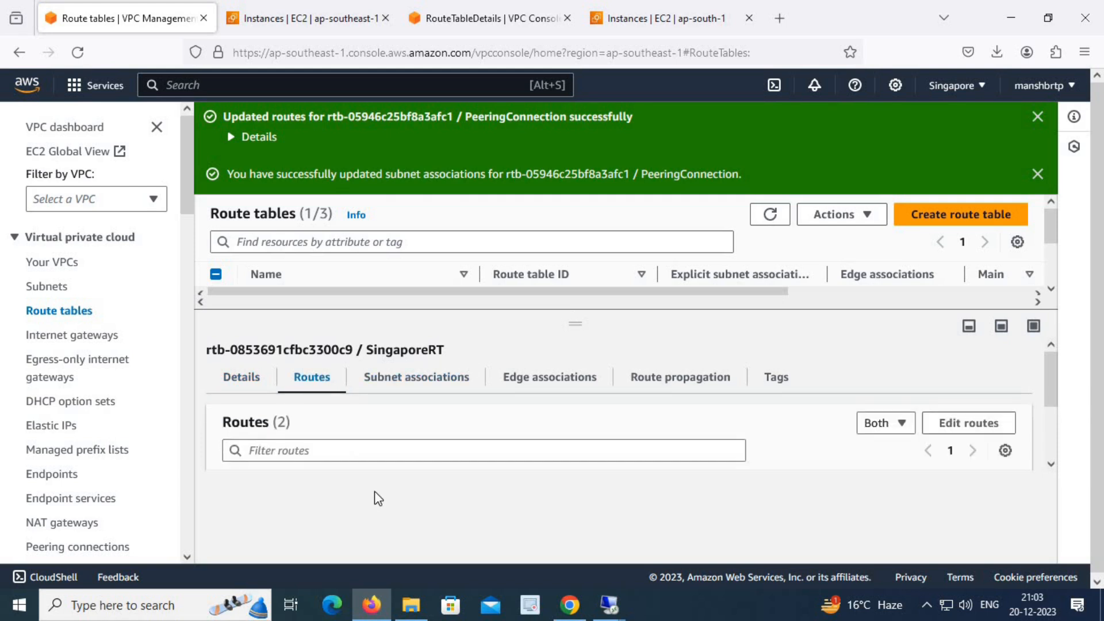
click(956, 425)
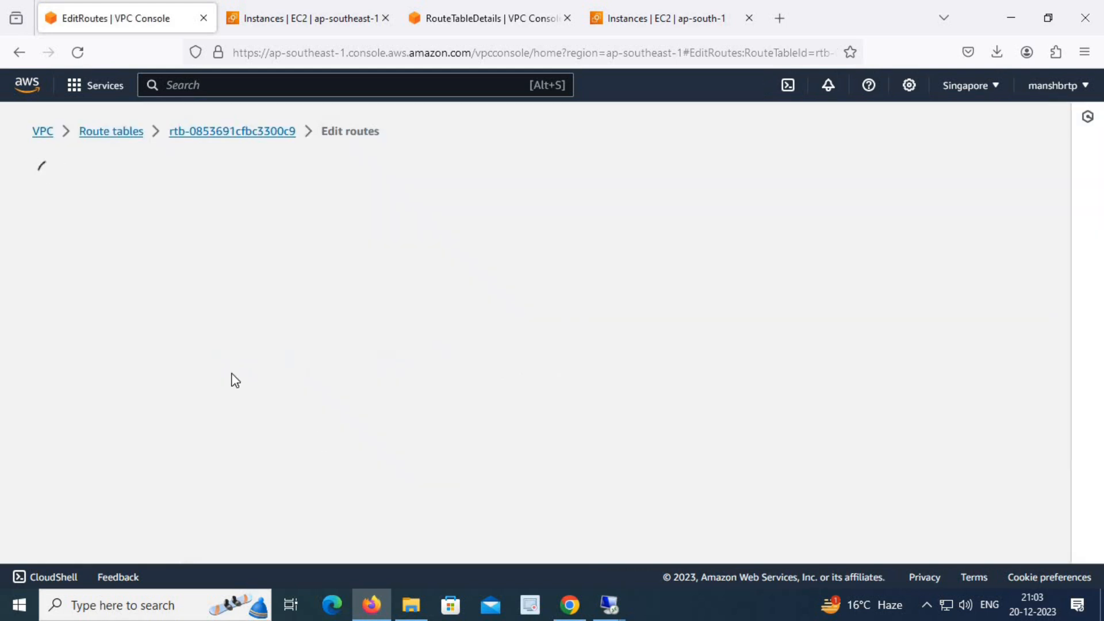
Add a route to 192.168.0.0/16 through the peering connection in SingaporeRT and save the changes.
click(126, 414)
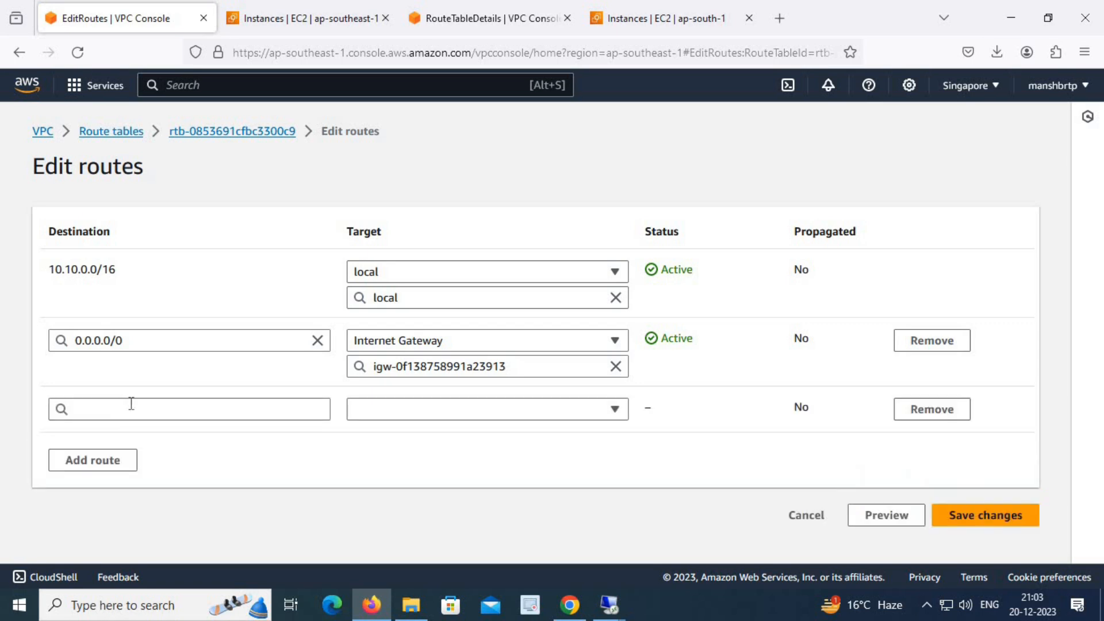
click(132, 405)
text(192.168)
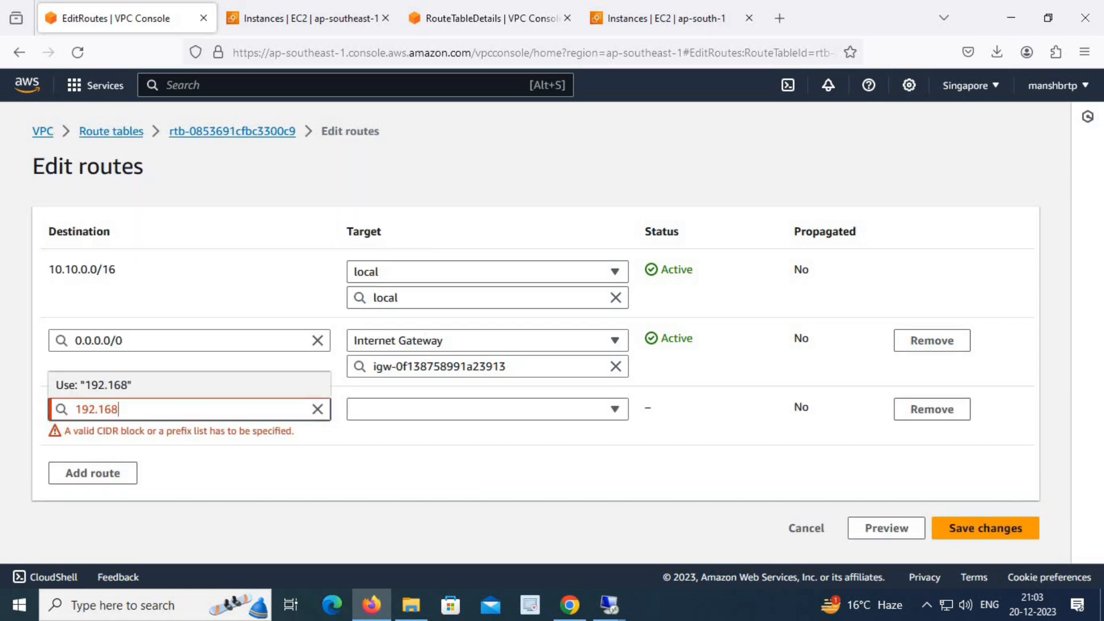
text(.0.0/16)
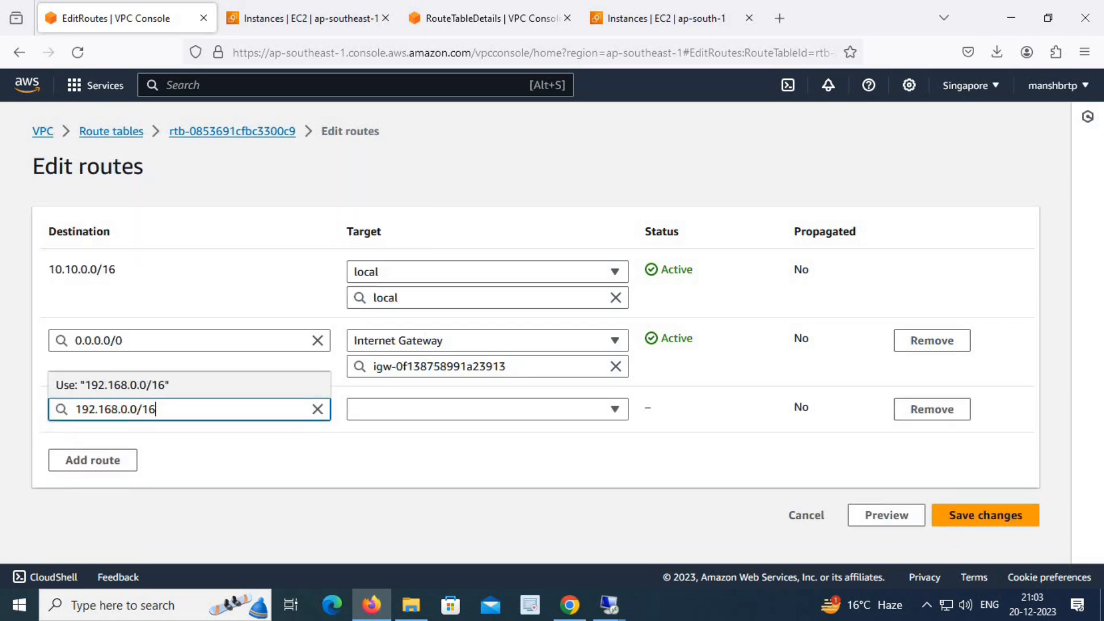
click(115, 384)
click(510, 415)
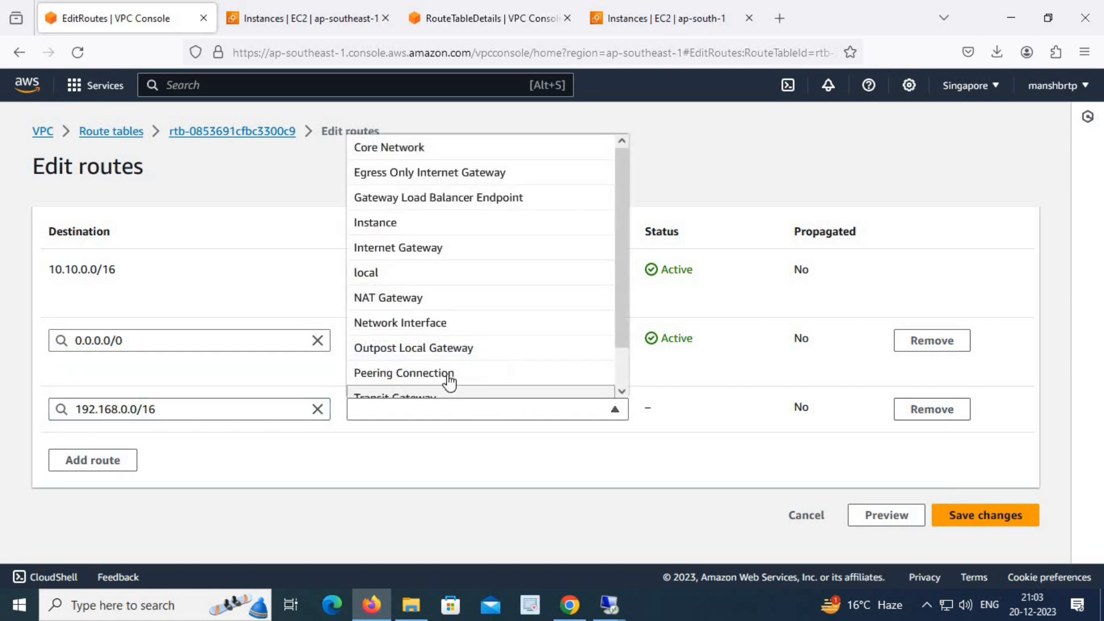
click(447, 377)
click(425, 438)
click(493, 483)
click(966, 539)
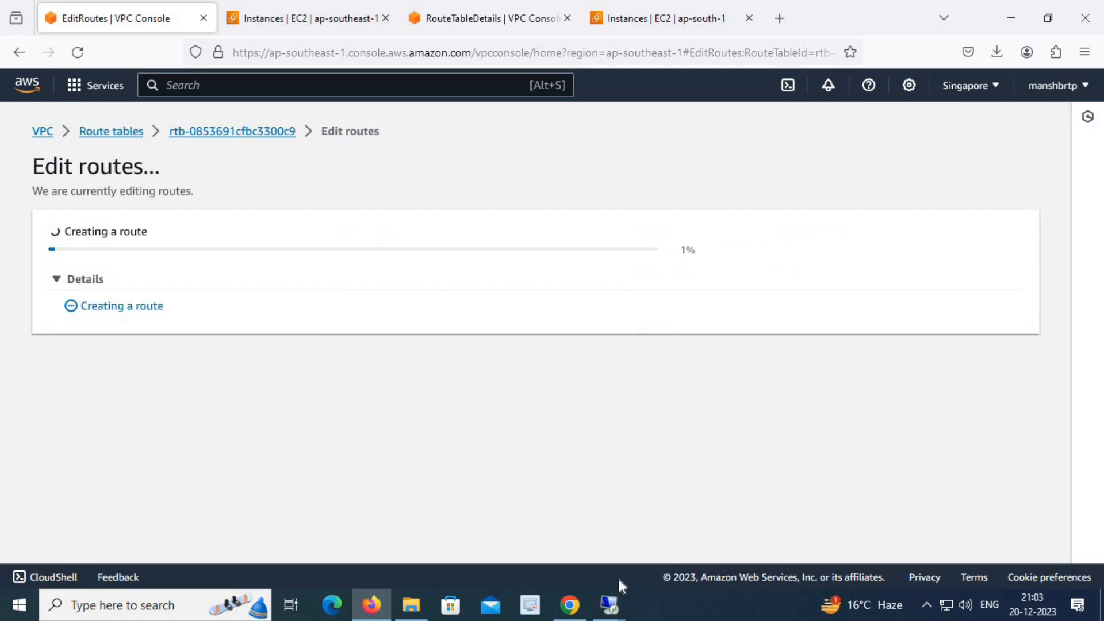
Check the Mumbai instance's remote desktop session and the SingaporeEC2 entry in the Singapore instances list.
mouse_move(609, 605)
click(552, 543)
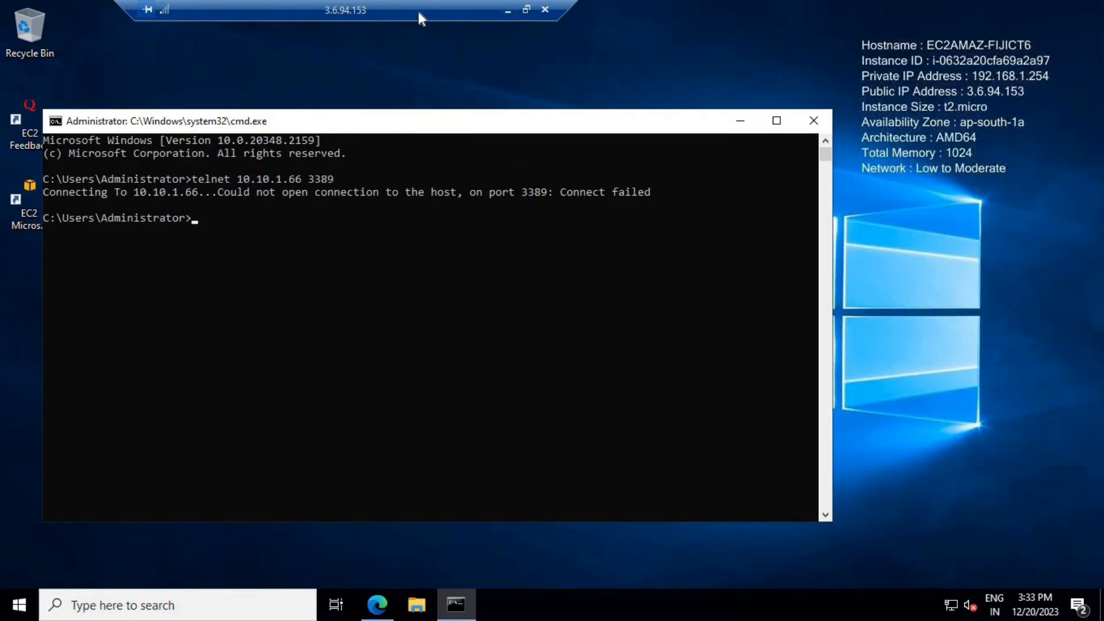
click(509, 11)
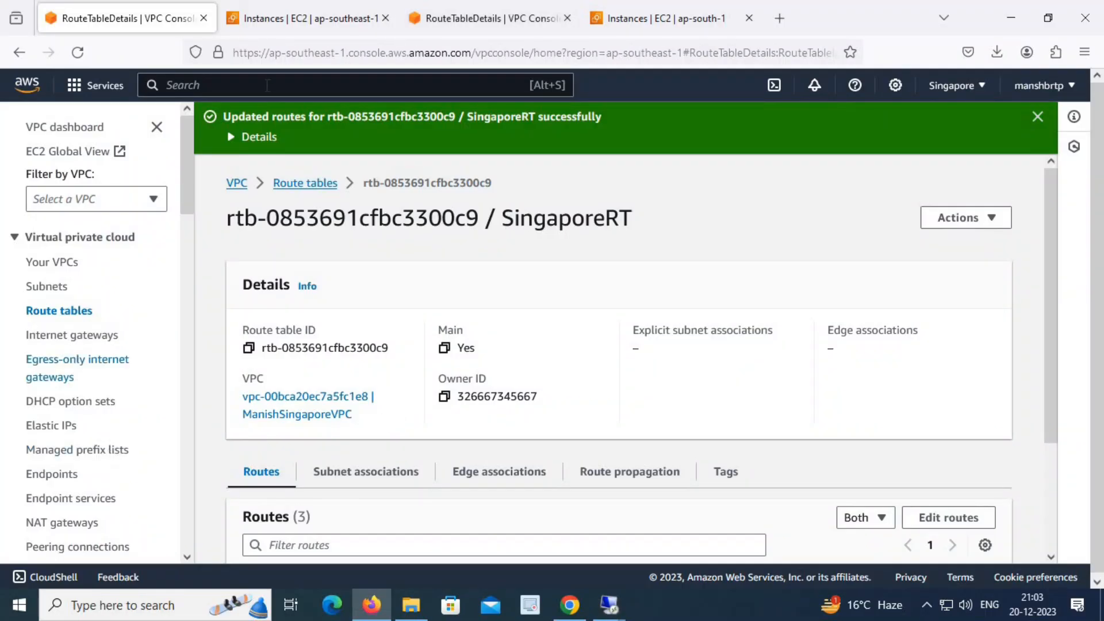
click(302, 20)
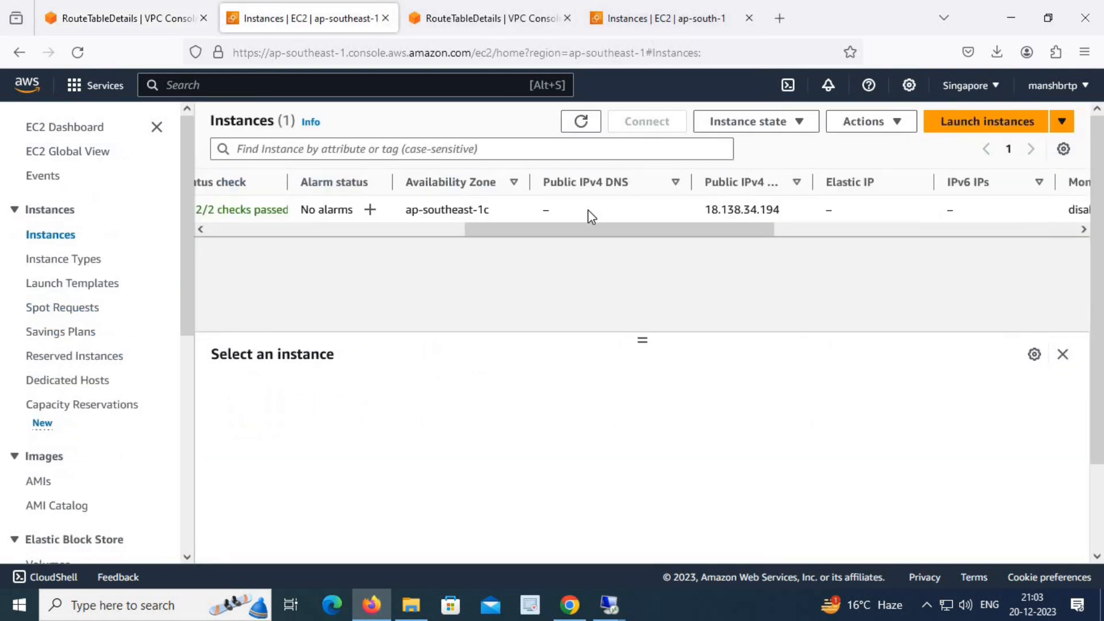
click(416, 233)
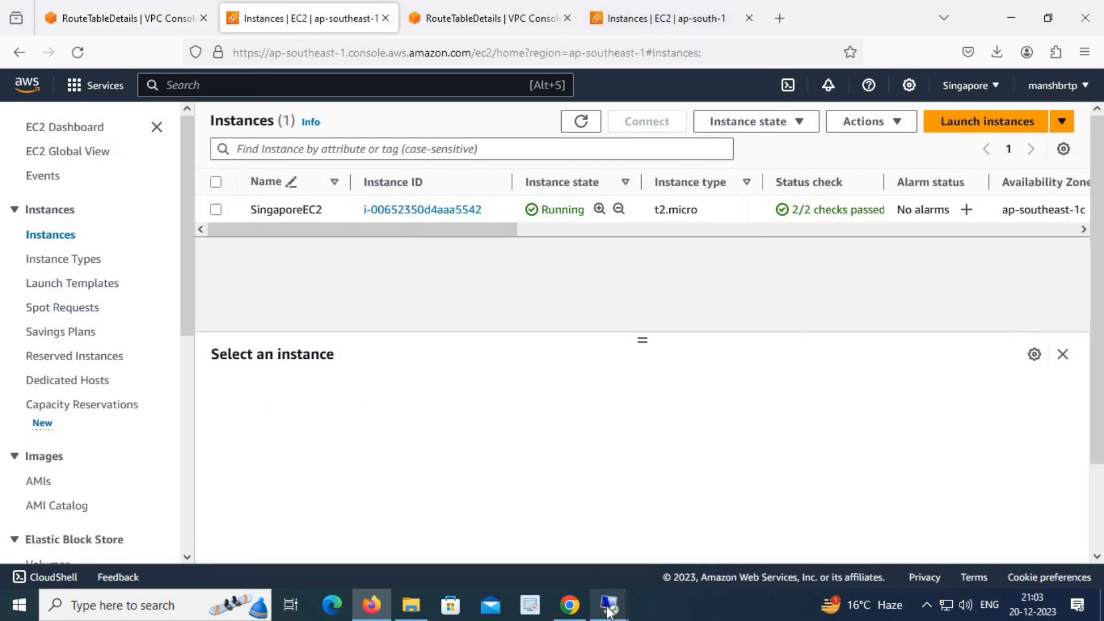
Switch to the Mumbai instance's remote desktop session and run ping 10.10.1.66 -t in its command prompt.
mouse_move(593, 585)
click(570, 551)
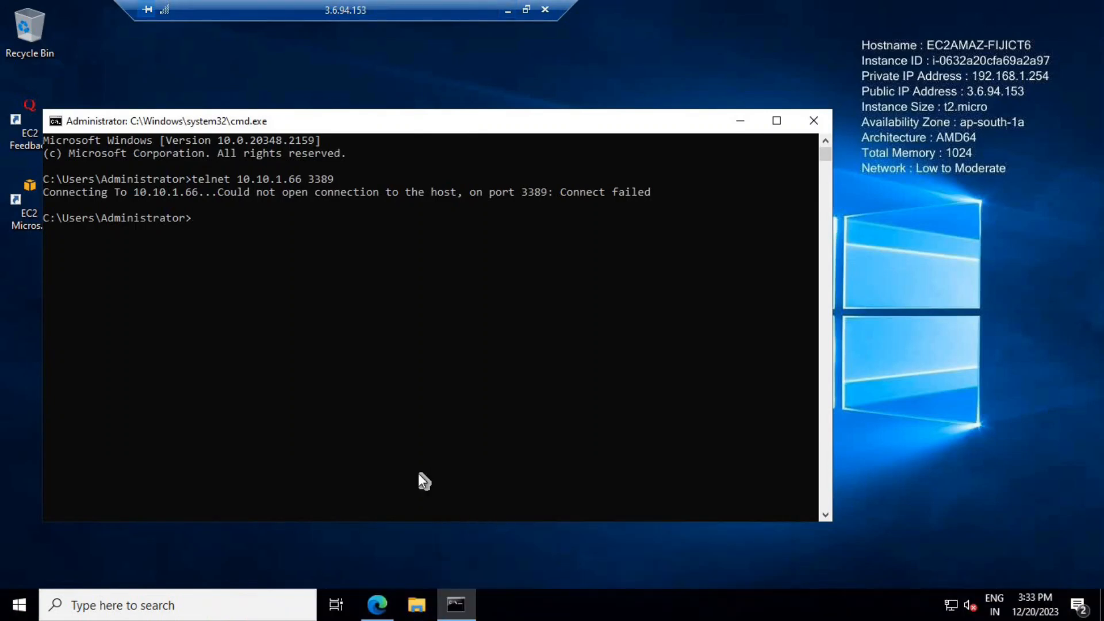
click(323, 244)
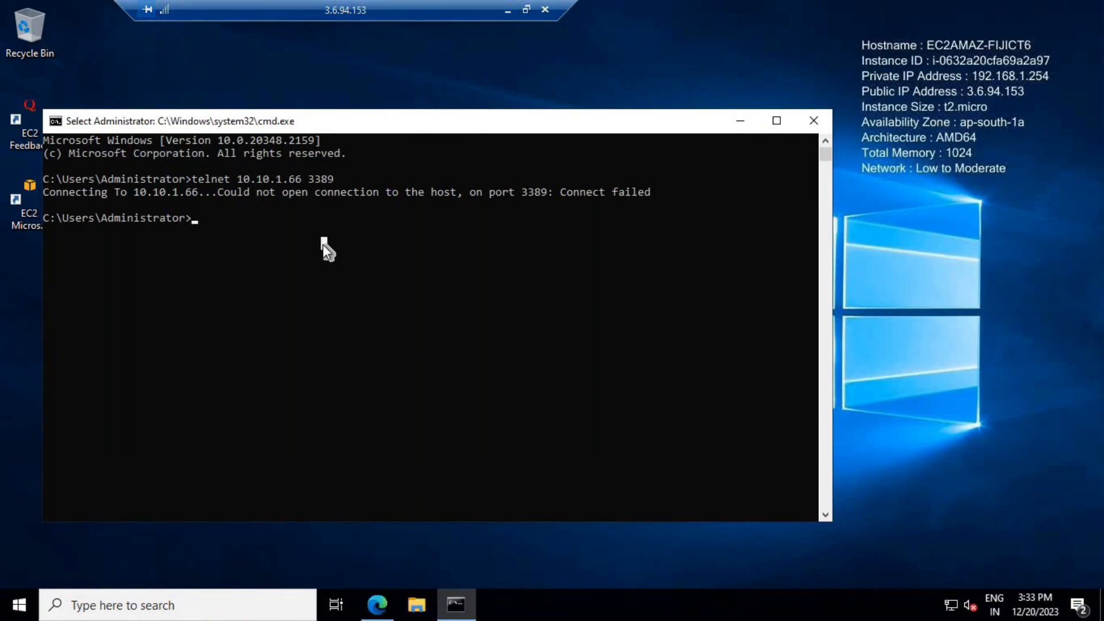
text(ping 10.10.1.)
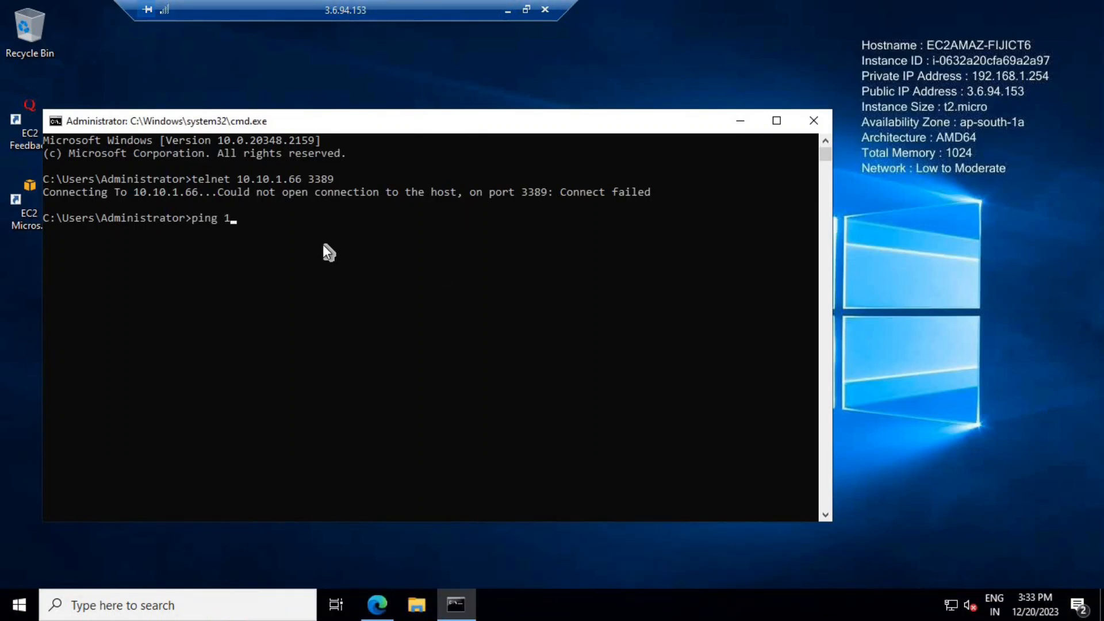
text(66 -t)
key(Return)
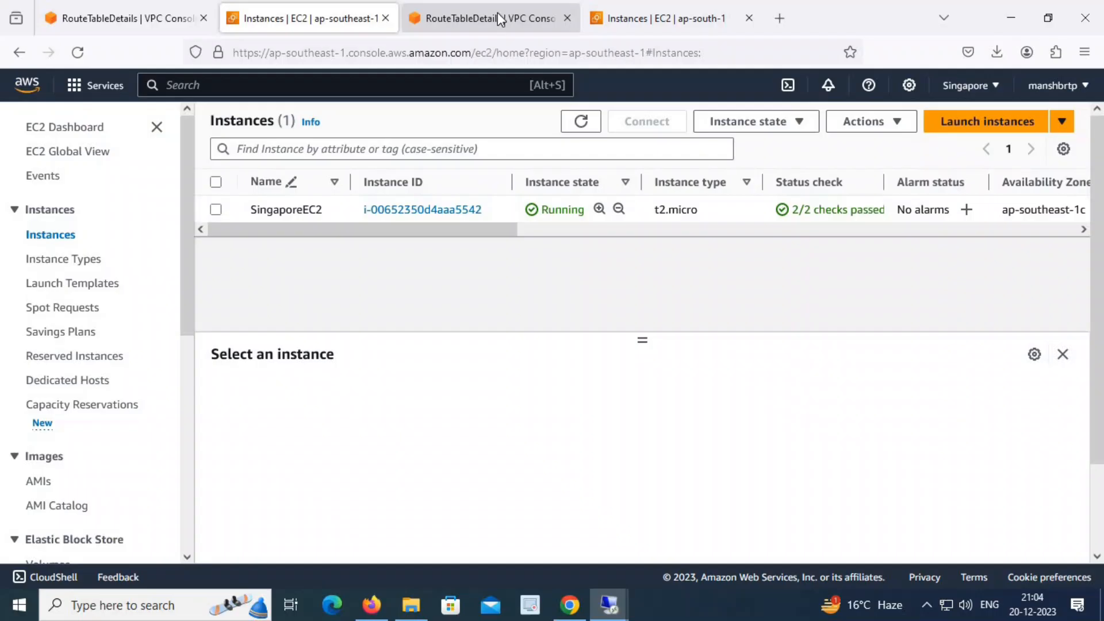
Return to the Singapore EC2 console and open the SingaporeSG security group of SingaporeEC2 to inspect its inbound rules.
click(508, 11)
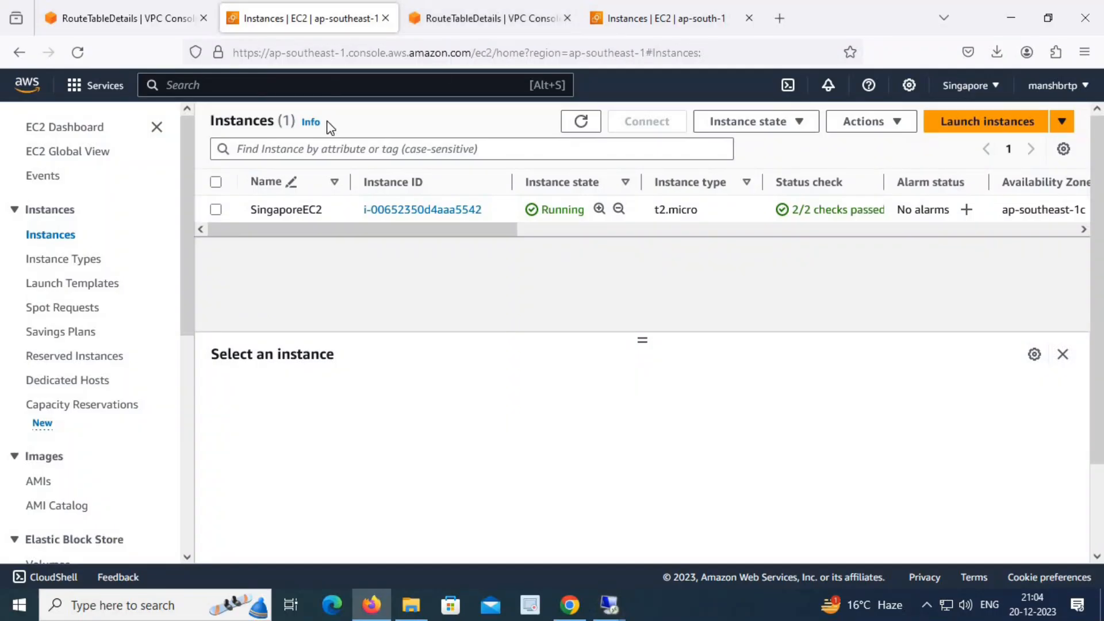
click(216, 209)
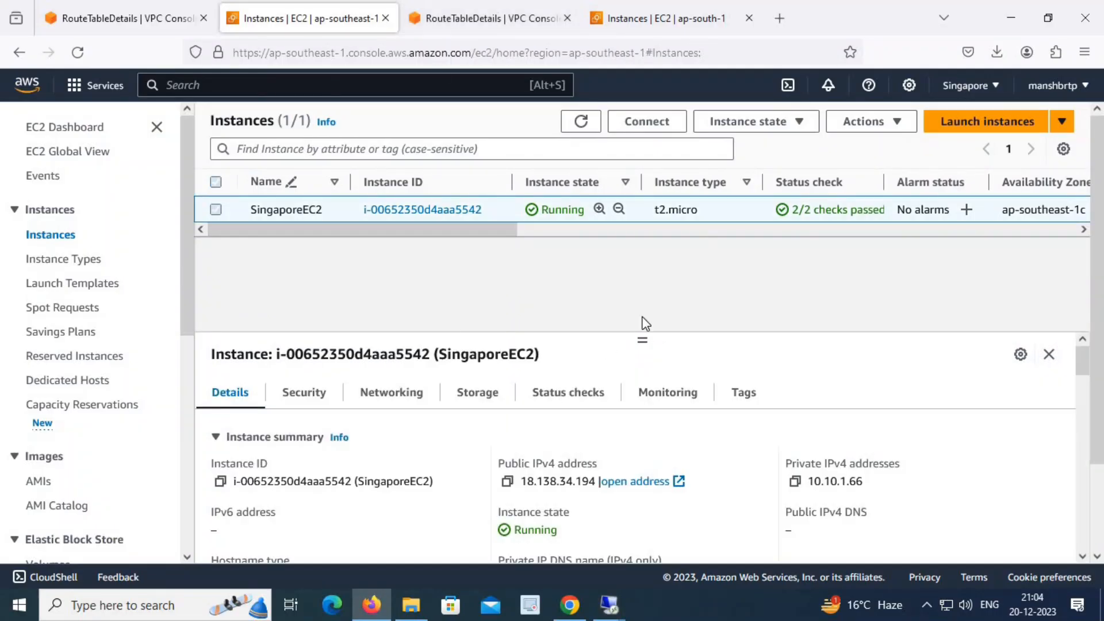
click(320, 397)
scroll(428, 454, down, 3)
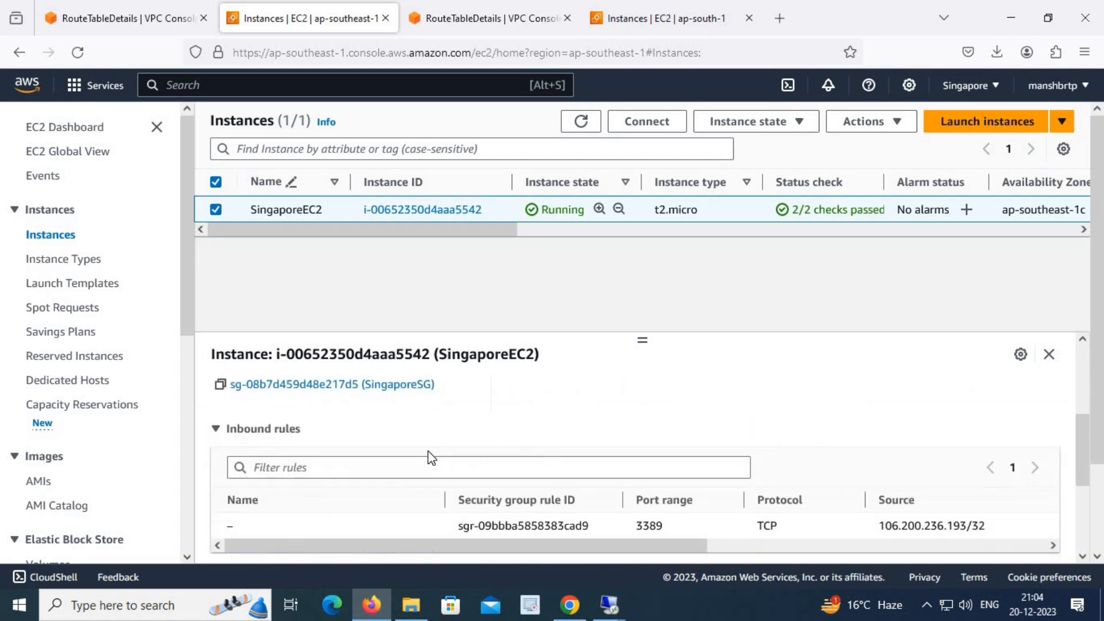
click(327, 385)
scroll(426, 369, down, 5)
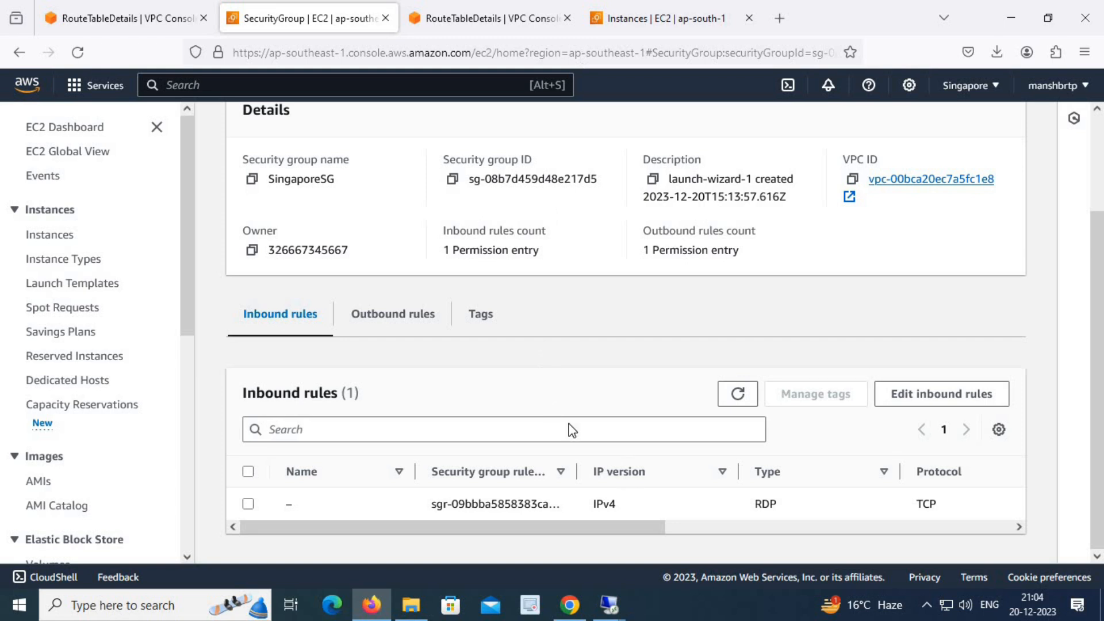
Check the running ping output and the private IP address in the Mumbai instance's remote desktop session.
click(609, 604)
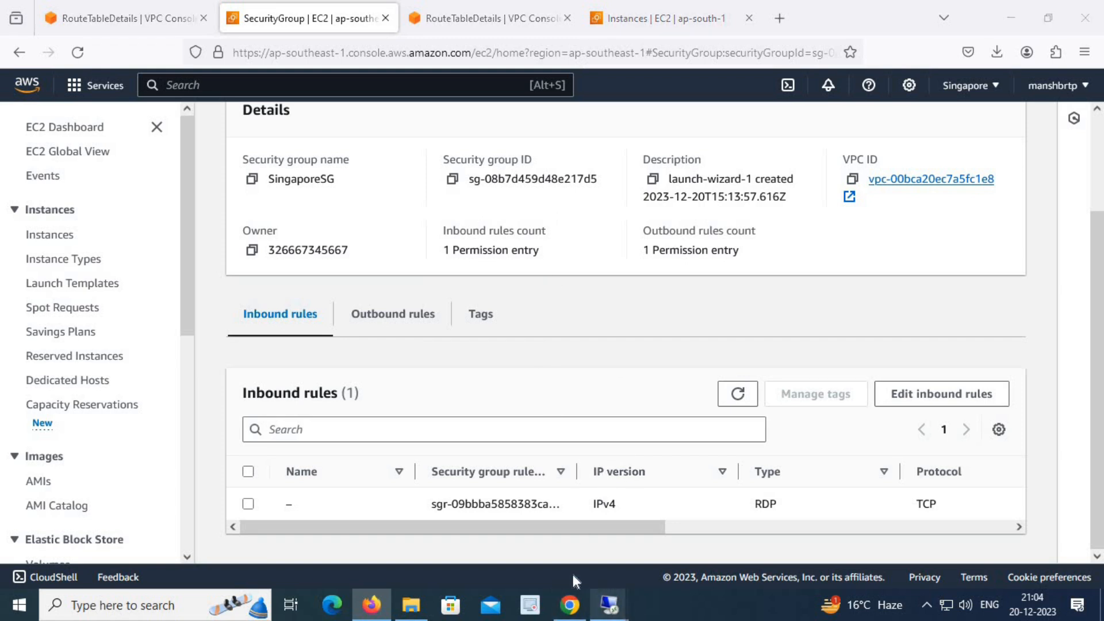
click(551, 555)
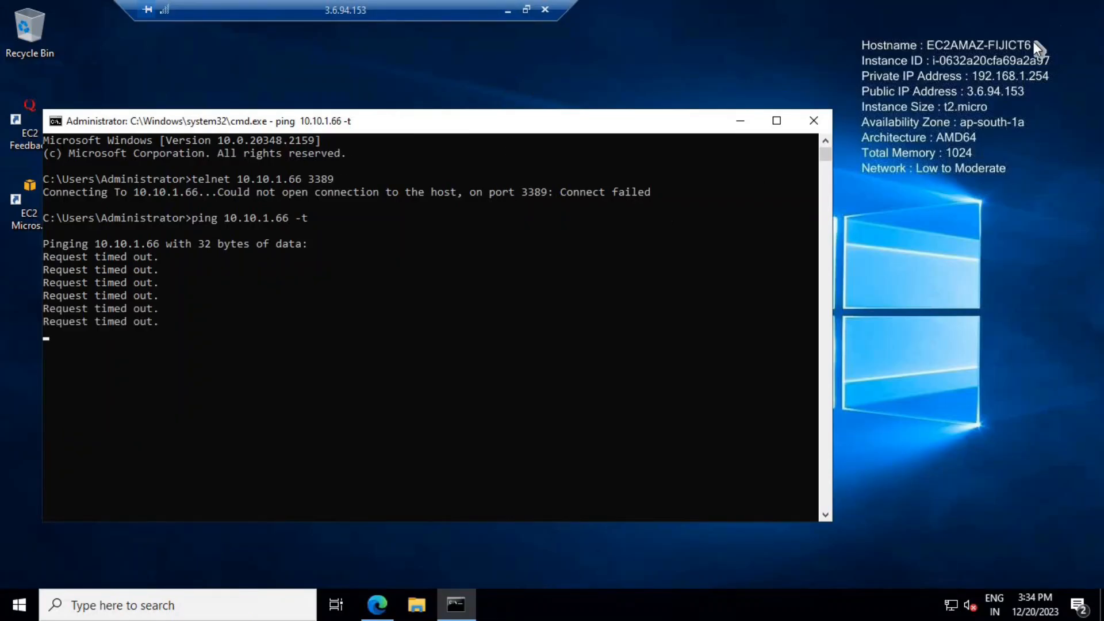
click(506, 11)
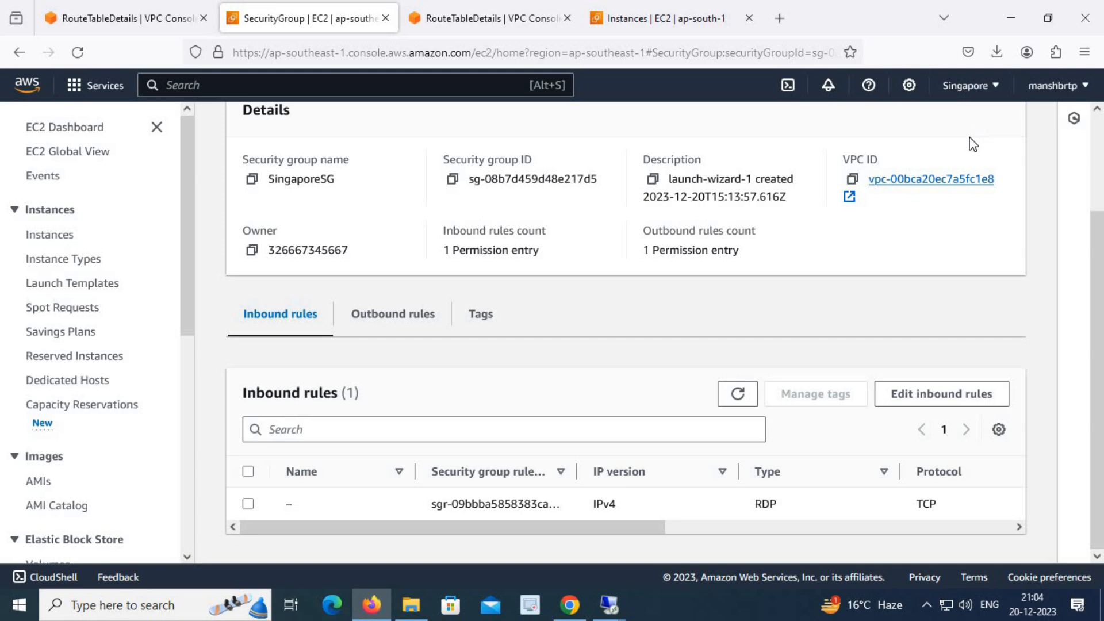
Open SingaporeSG's inbound rules for editing and add a rule of type All TCP.
click(940, 393)
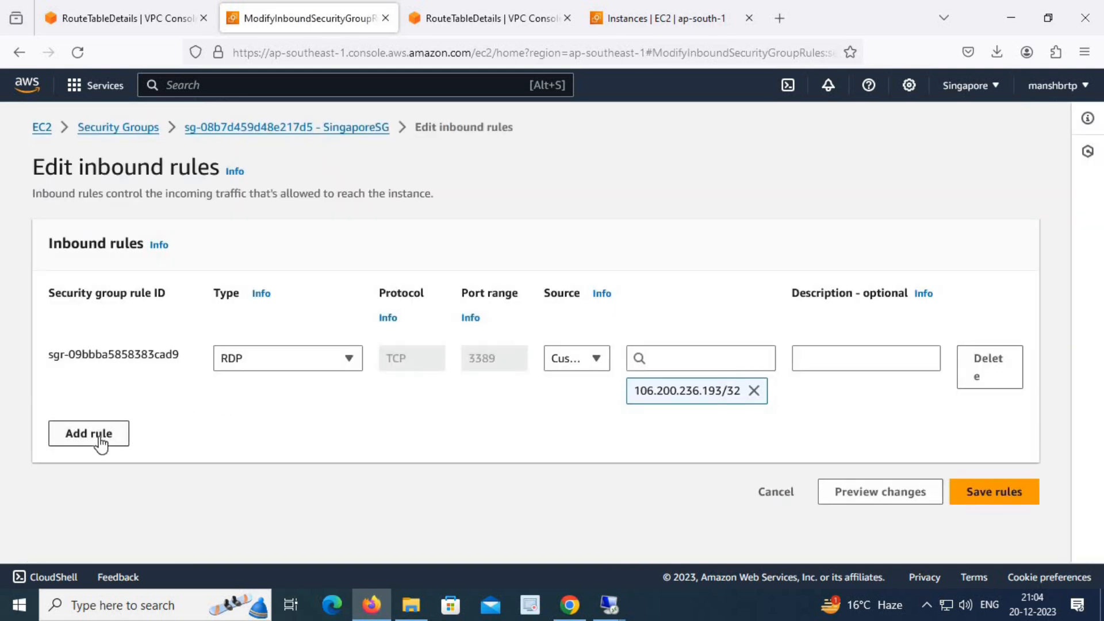
click(100, 440)
click(345, 437)
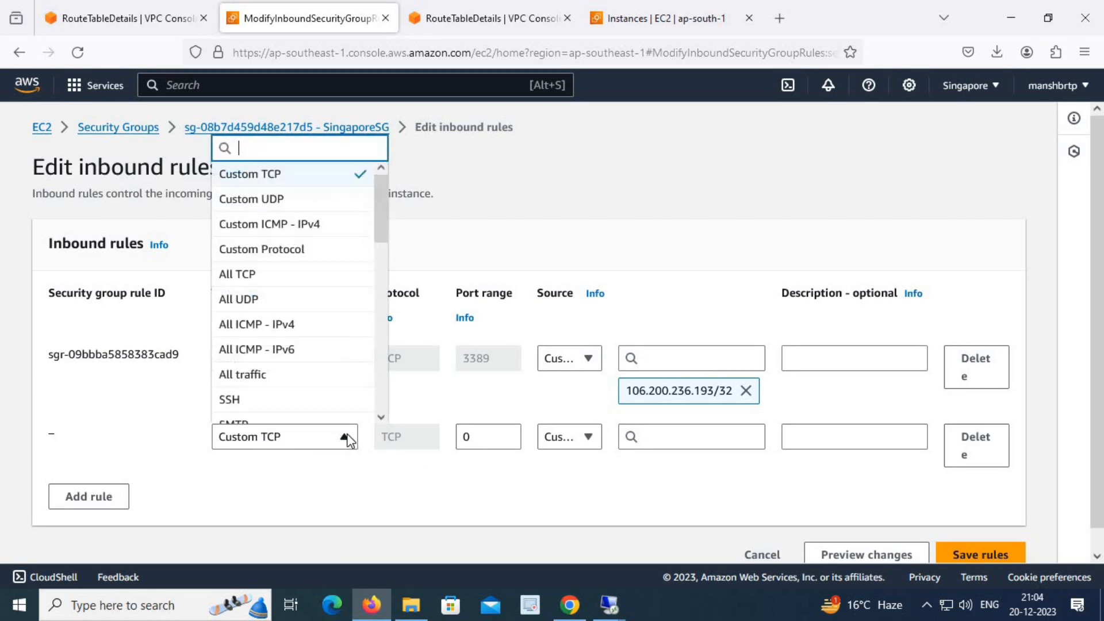
click(272, 278)
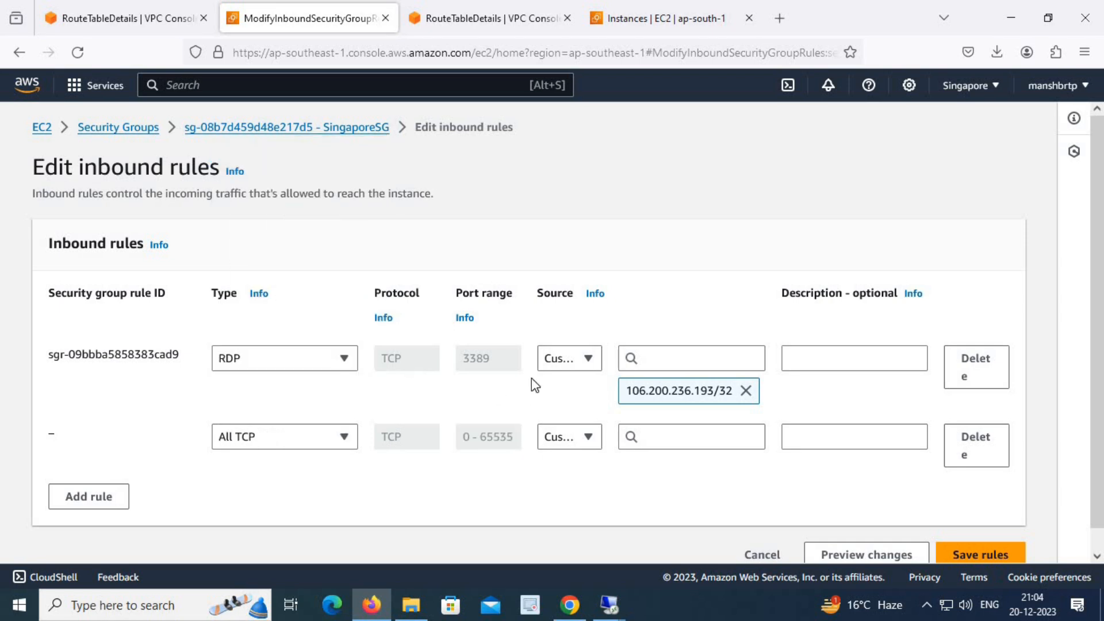
Set the source of the new All TCP rule to 192.168.0.0/16 and save SingaporeSG's inbound rules.
click(673, 435)
click(586, 438)
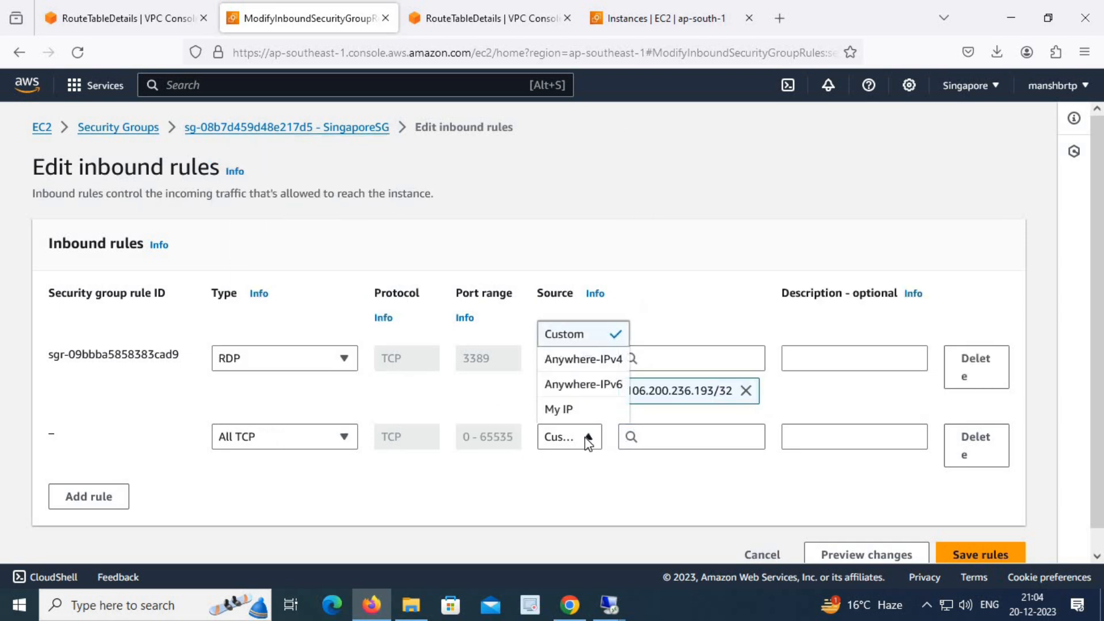
click(661, 434)
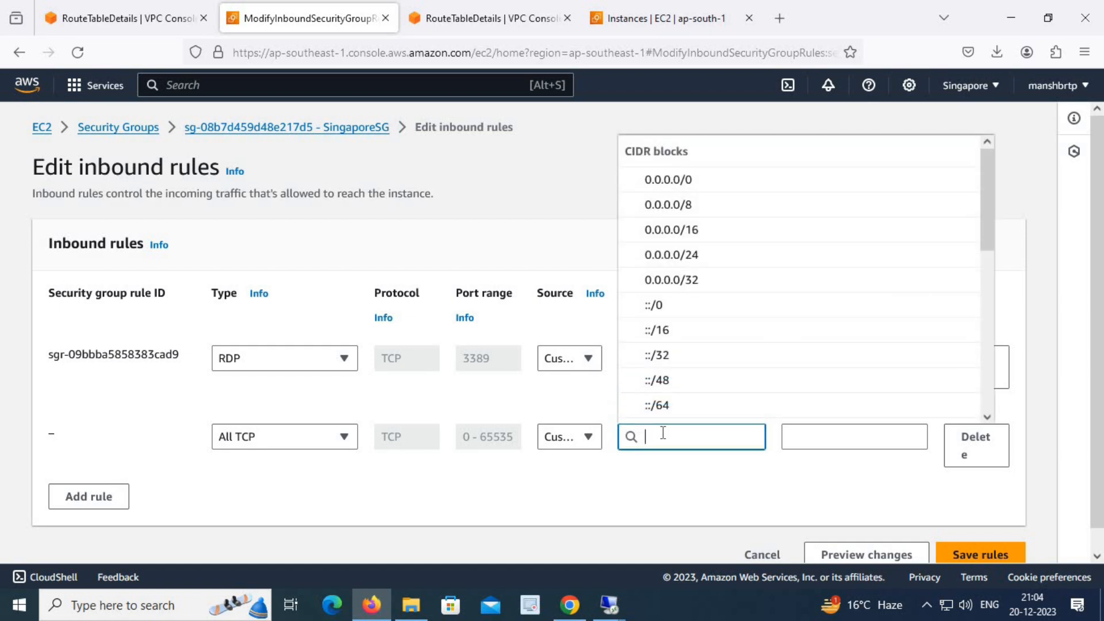
text(192.)
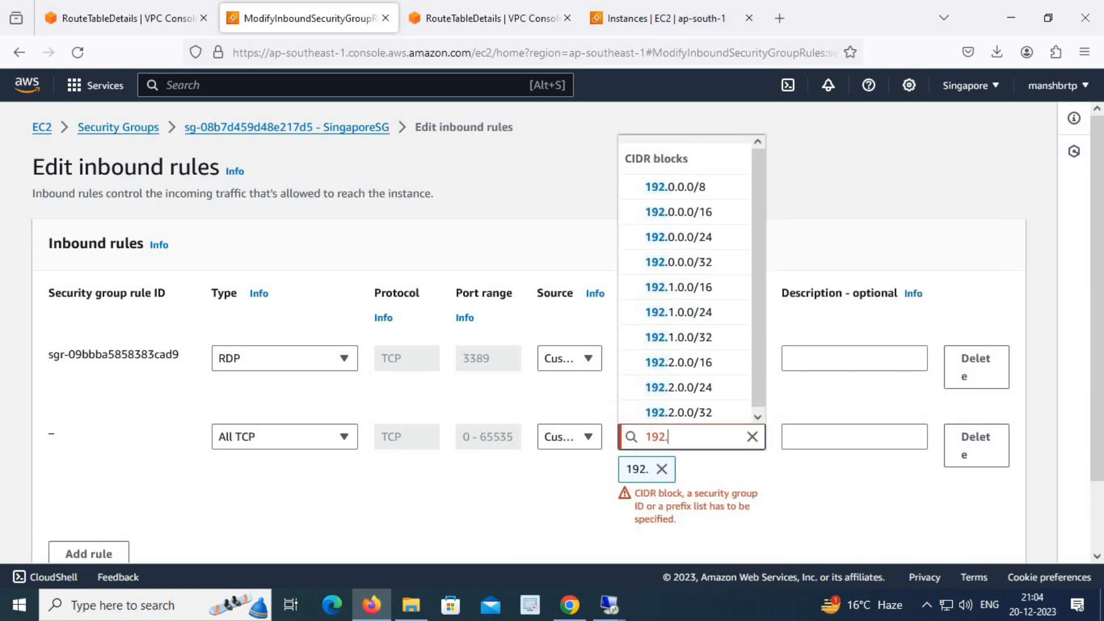
text(168.0.0/16)
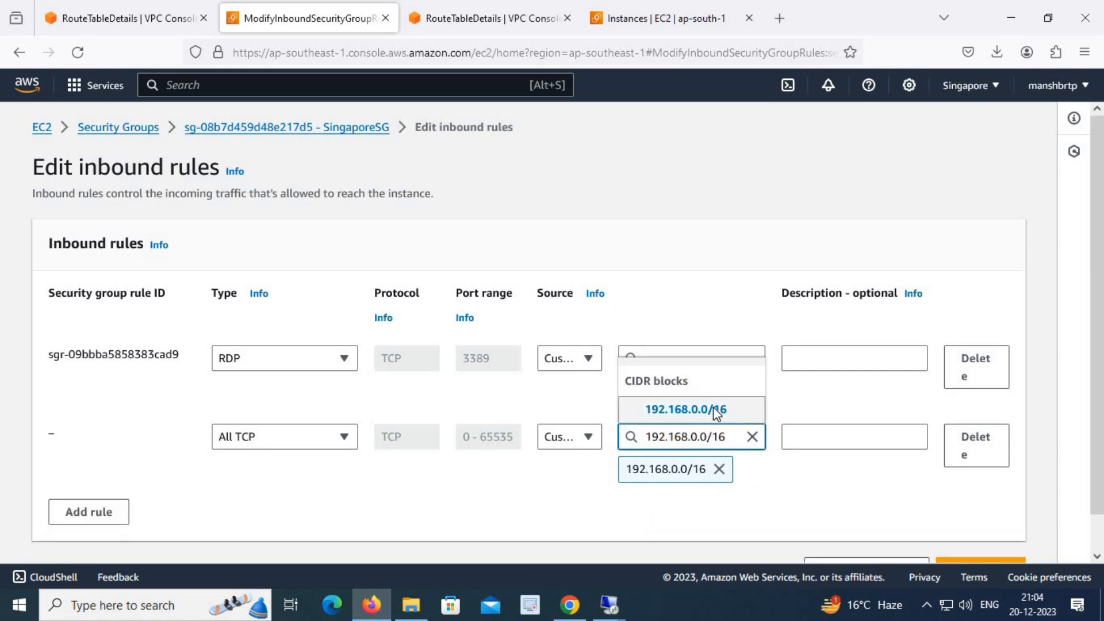
click(712, 407)
scroll(937, 526, down, 1)
click(971, 533)
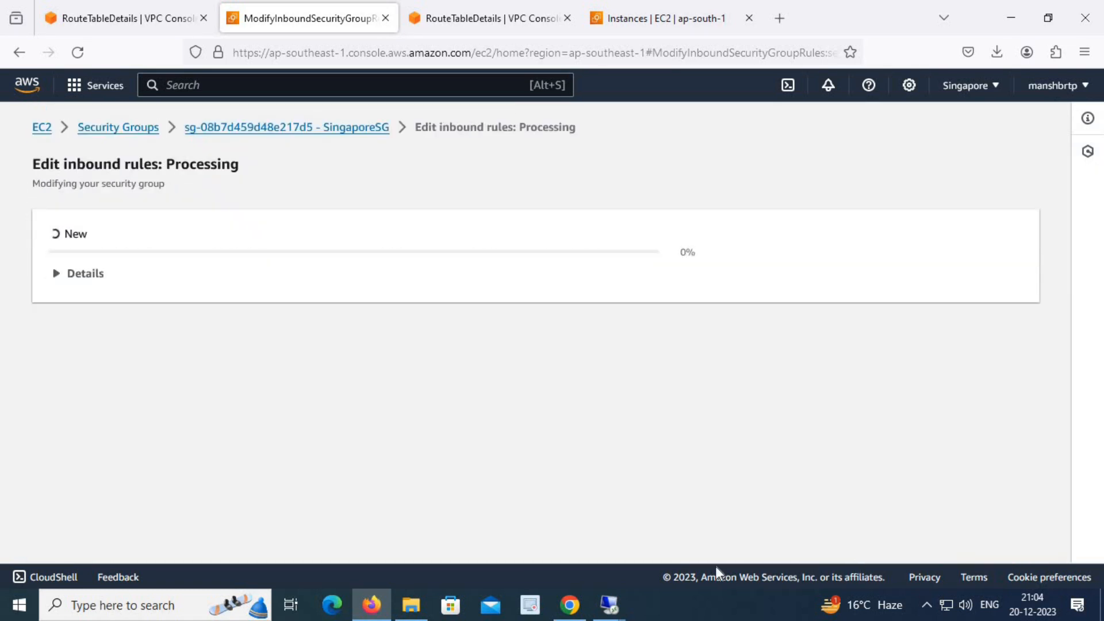
Switch to the Mumbai instance's remote desktop session, stop the running ping and rerun telnet 10.10.1.66 3389.
click(574, 555)
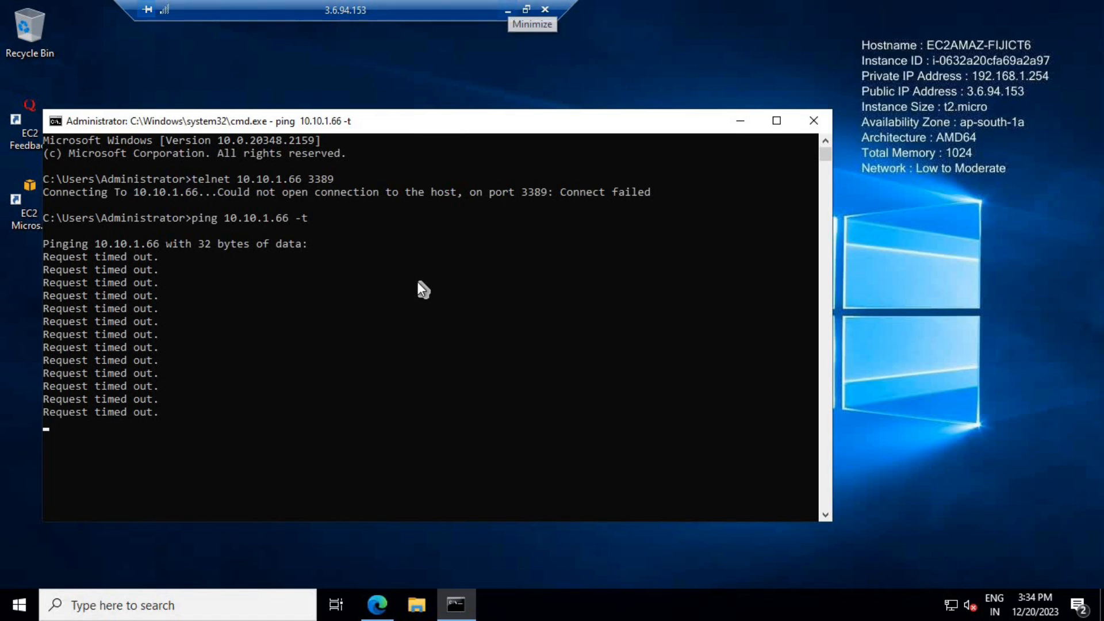
click(368, 364)
key(ctrl+c)
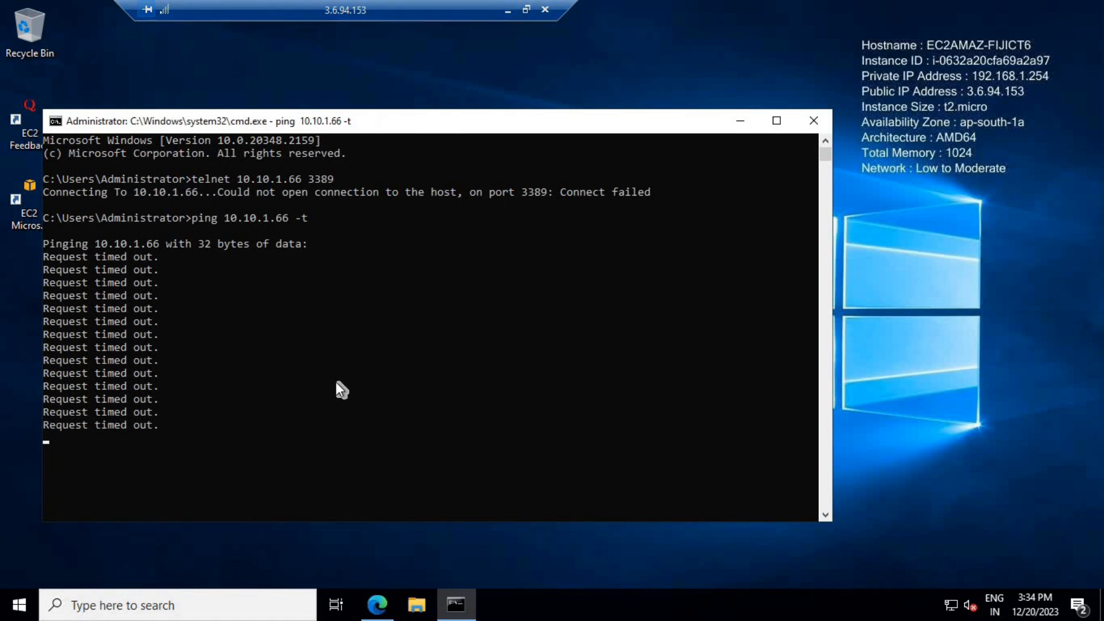
key(ctrl+c)
click(335, 382)
key(Up)
key(Up)
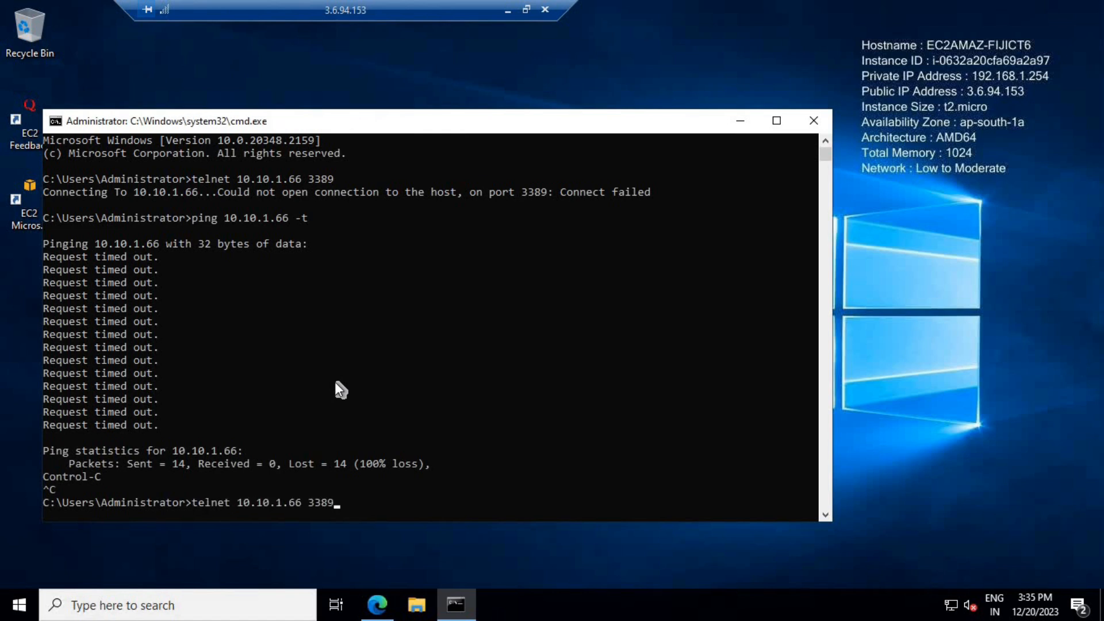
key(Return)
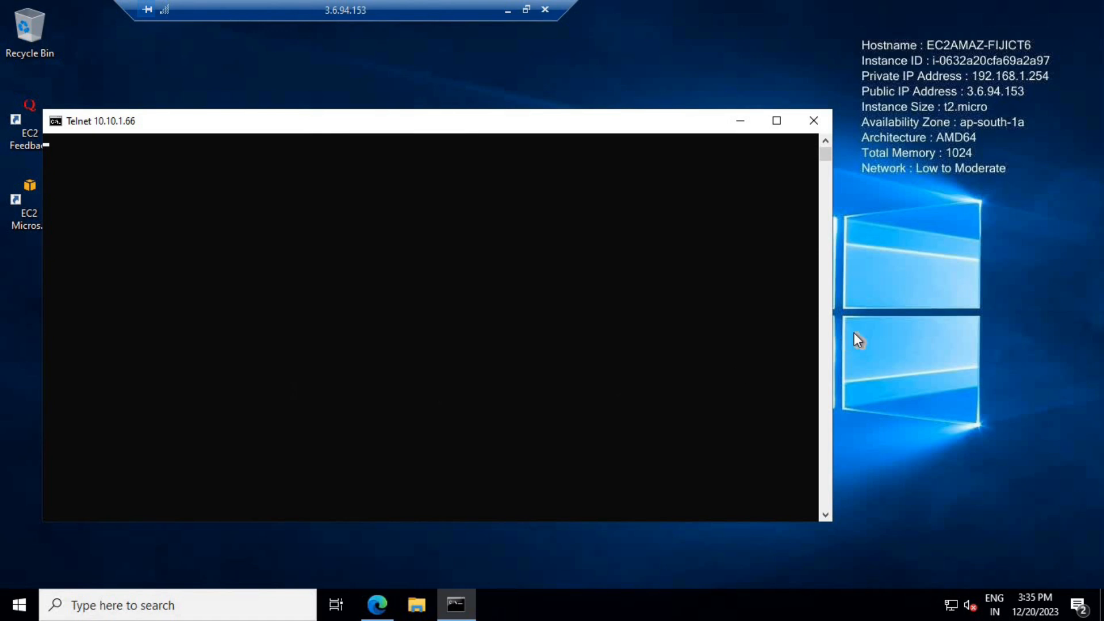
Open a second command prompt beside the Telnet window and run ping 10.10.1.66 -t in it.
key(super+r)
text(cmd)
key(Return)
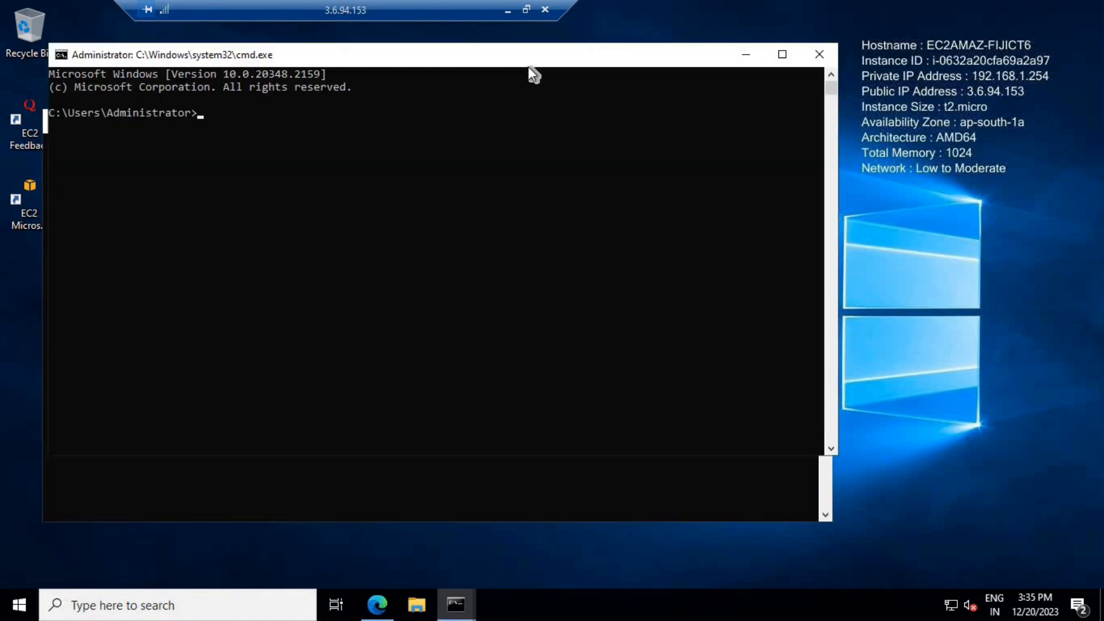
mouse_move(847, 273)
mouse_down()
mouse_move(887, 301)
mouse_move(854, 268)
mouse_up()
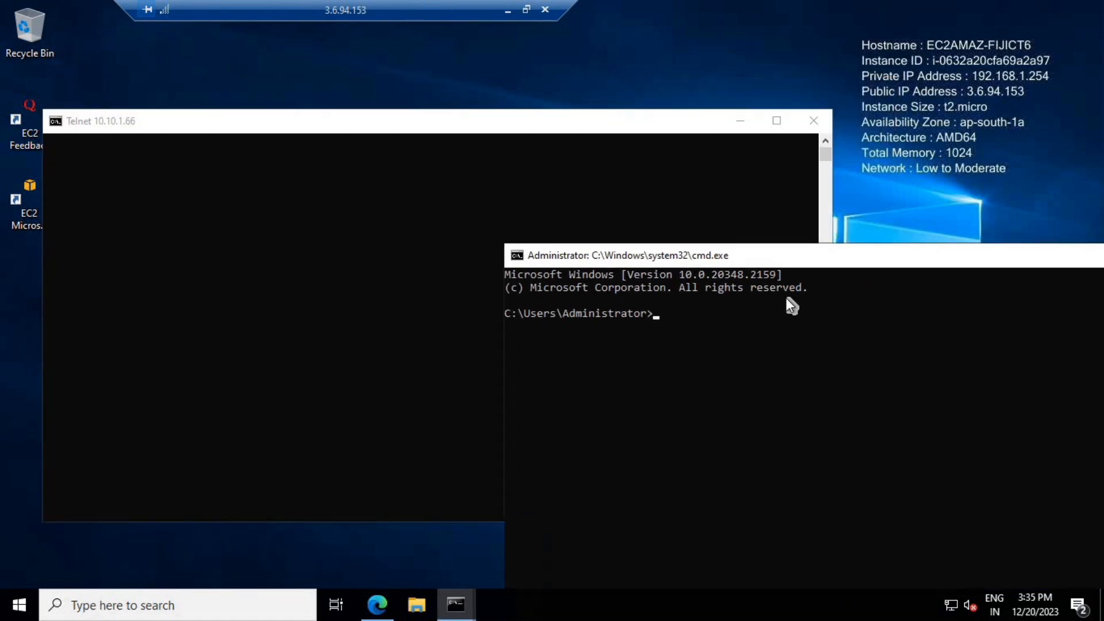
click(686, 336)
text(ping 10.10.1.66 -t)
key(Return)
Return to the Singapore EC2 console, edit SingaporeSG's inbound rules and add a rule of type All ICMP - IPv4.
click(508, 11)
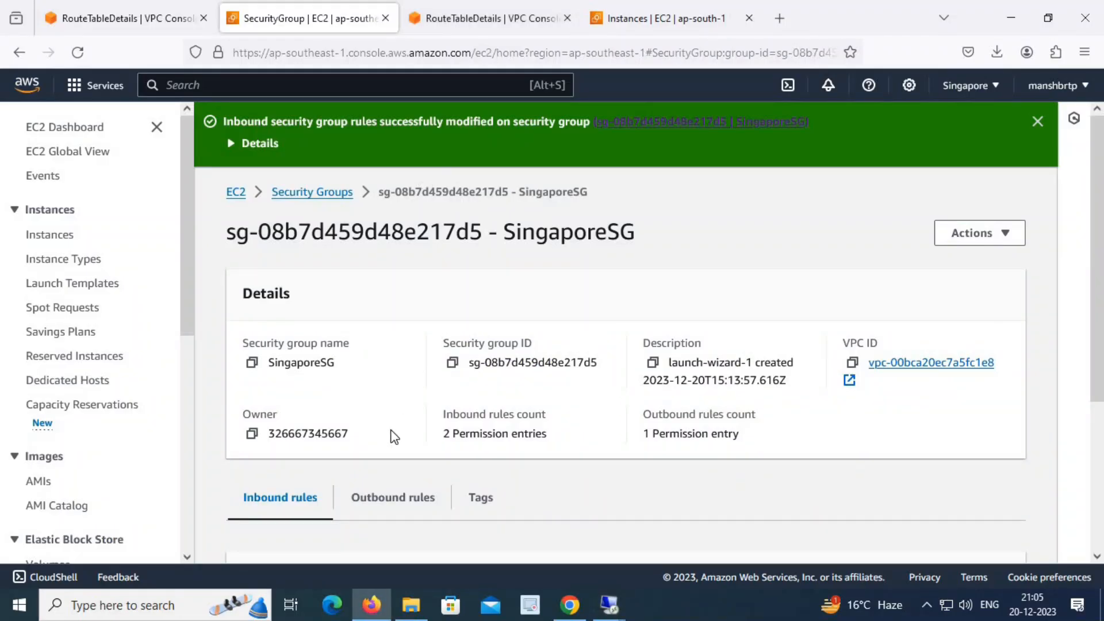
scroll(438, 472, down, 3)
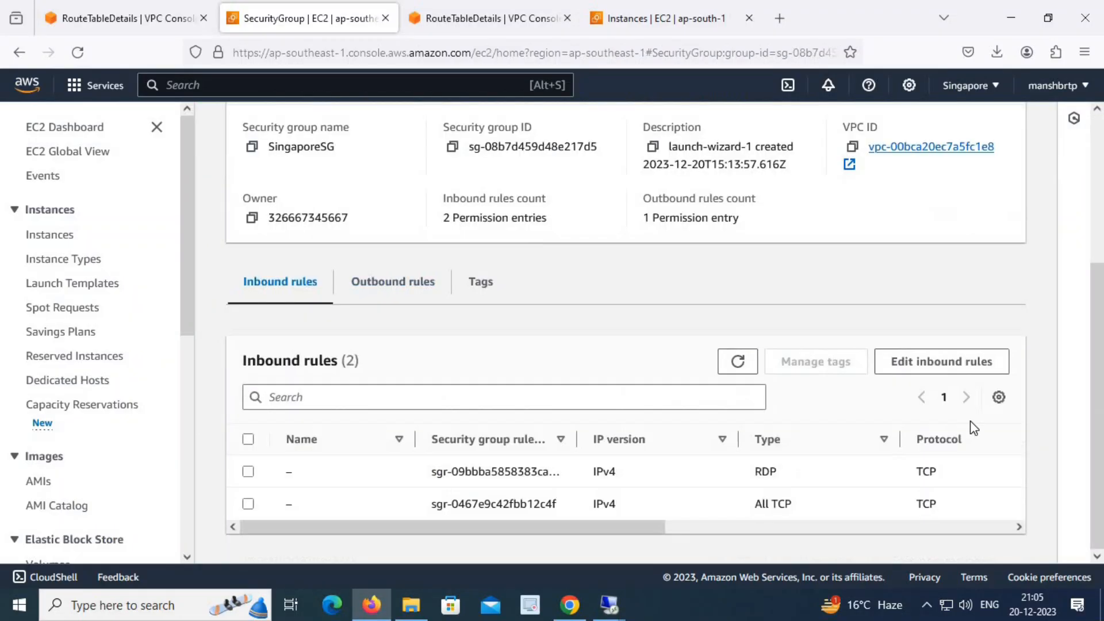
click(939, 363)
click(90, 524)
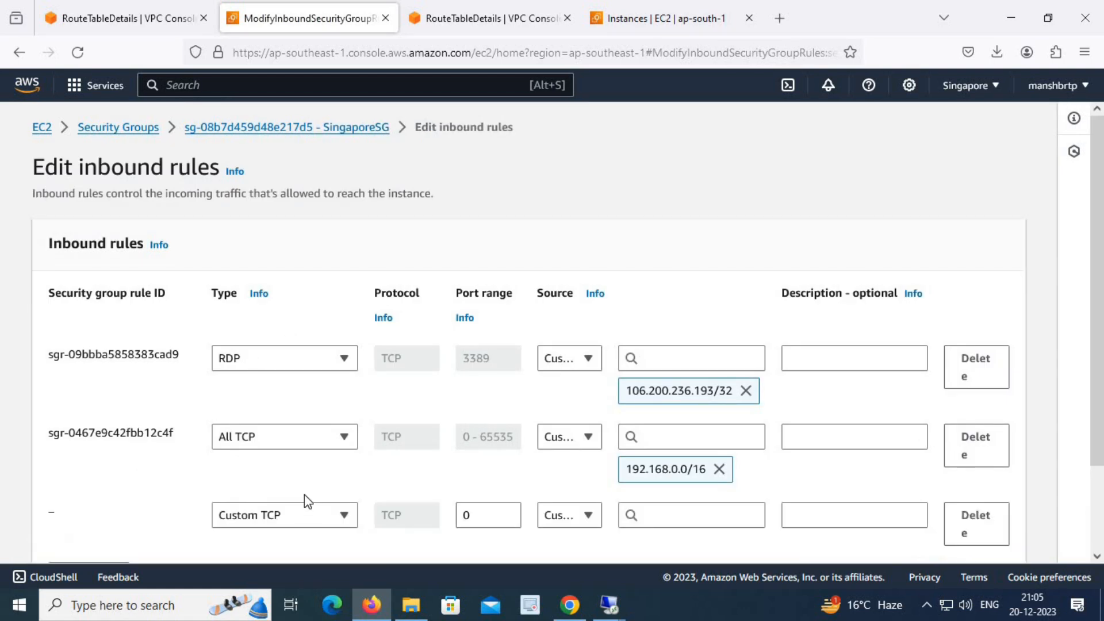
click(304, 516)
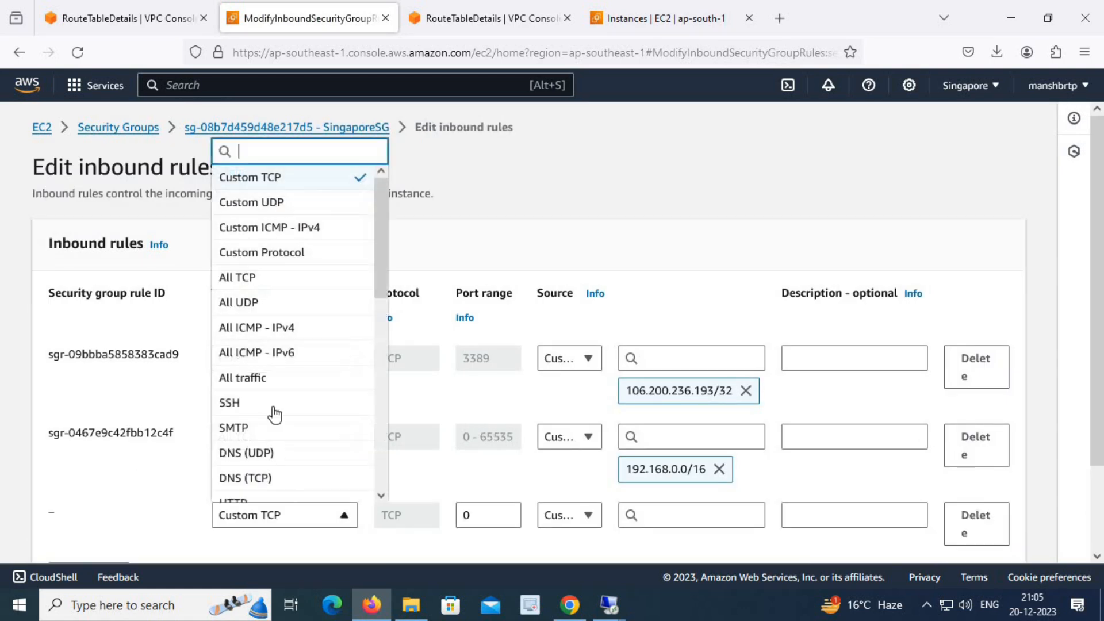
click(290, 329)
Set the source of the All ICMP - IPv4 rule to 192.168.0.0/16 and save the inbound rules.
scroll(731, 284, down, 3)
click(670, 417)
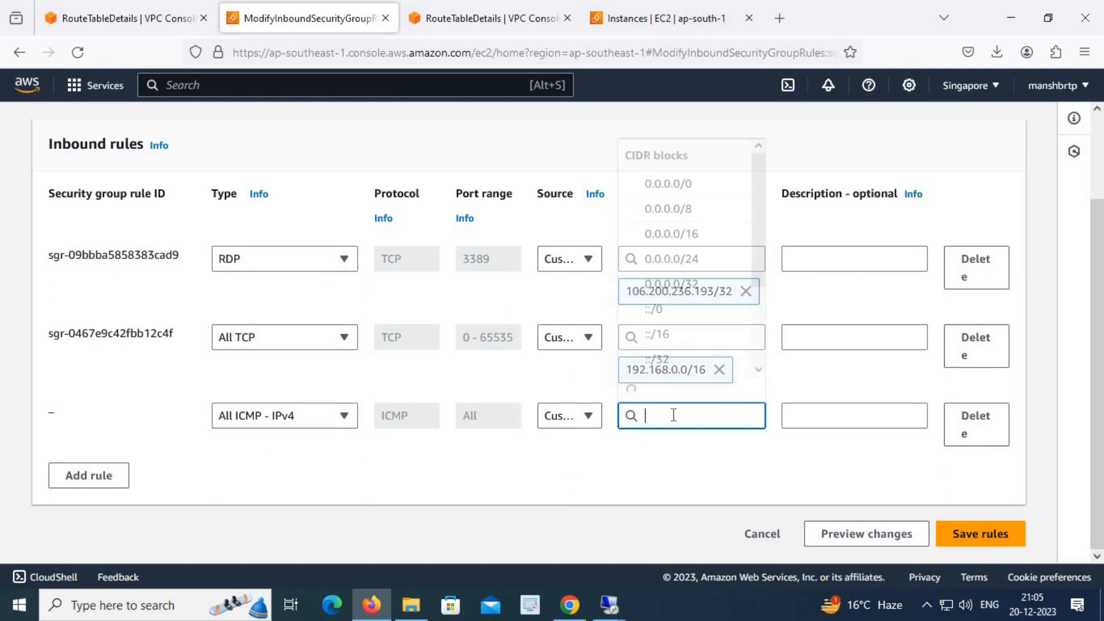
text(192.168.0.0/16)
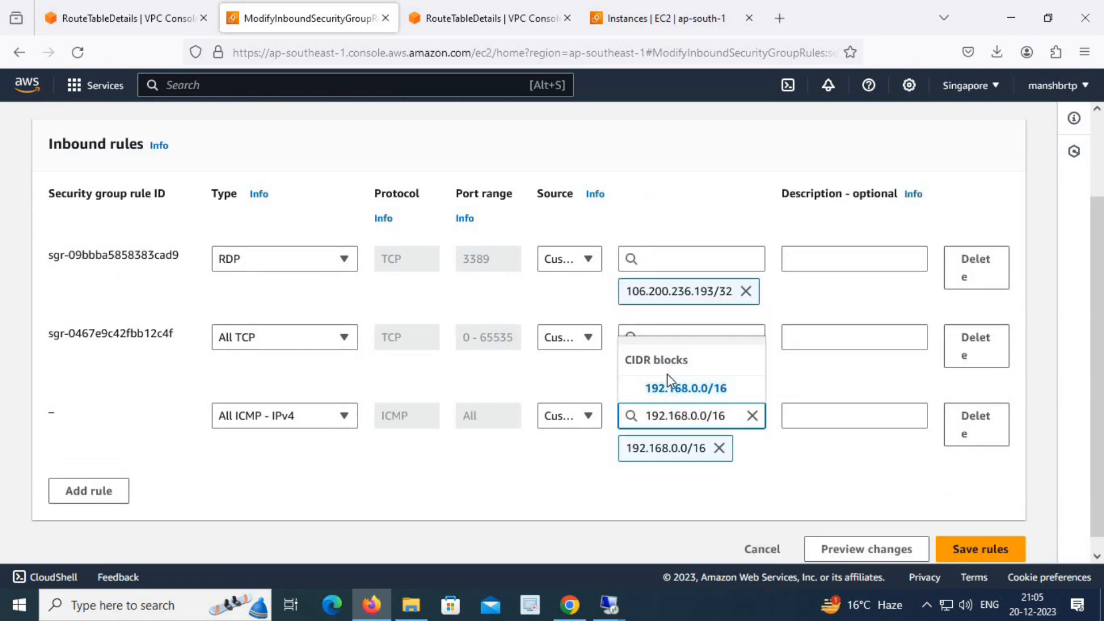
click(702, 388)
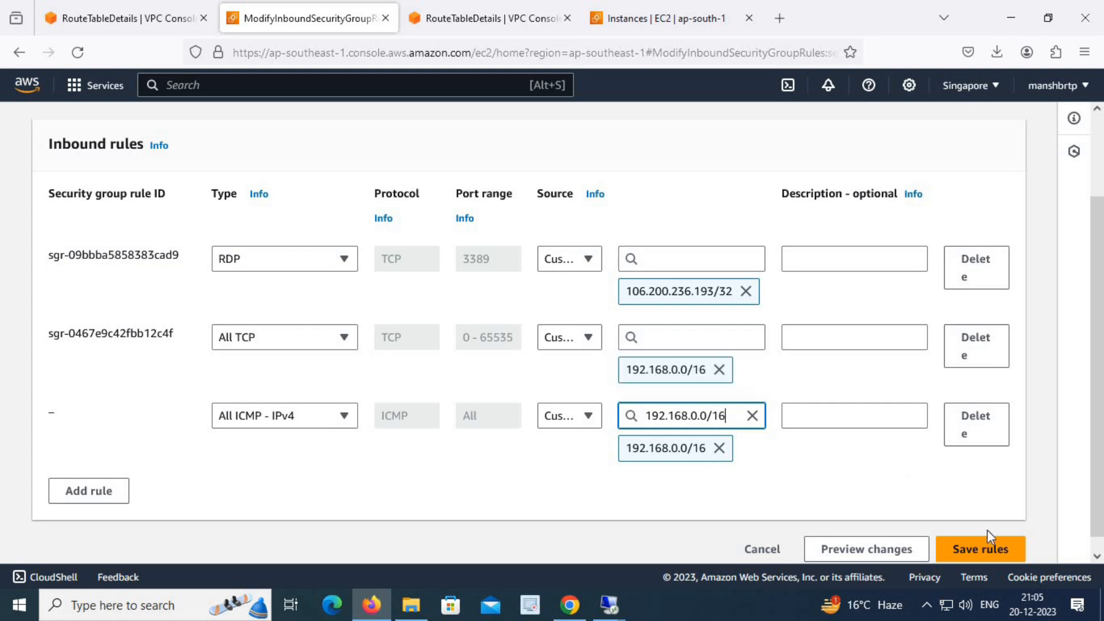
click(983, 549)
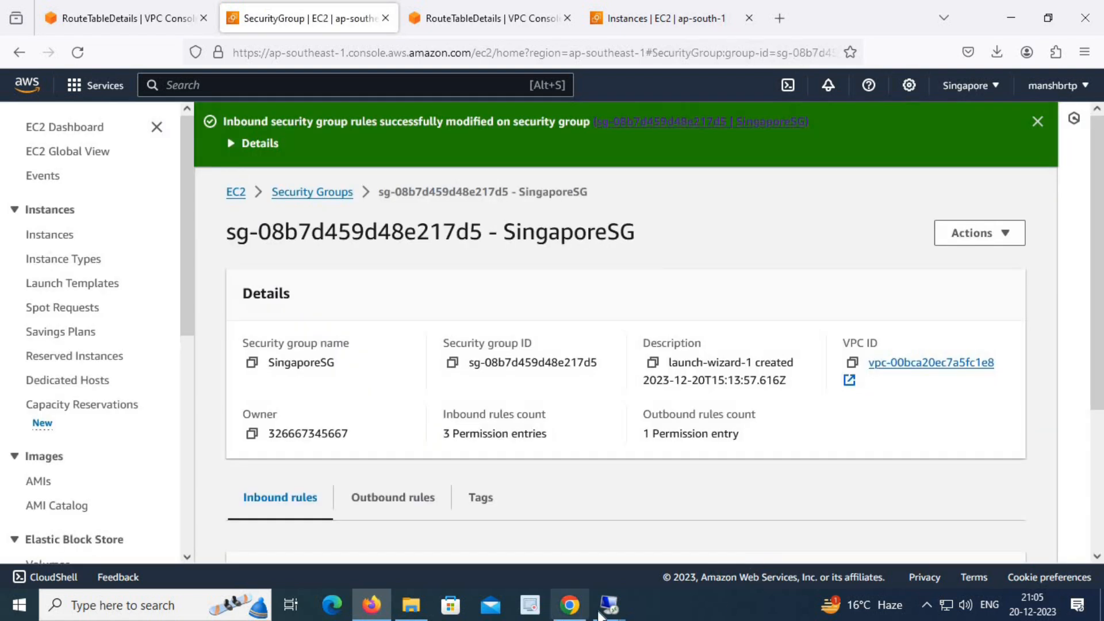
Switch back to the Mumbai instance's remote desktop session to check the ping output.
mouse_move(609, 604)
click(566, 545)
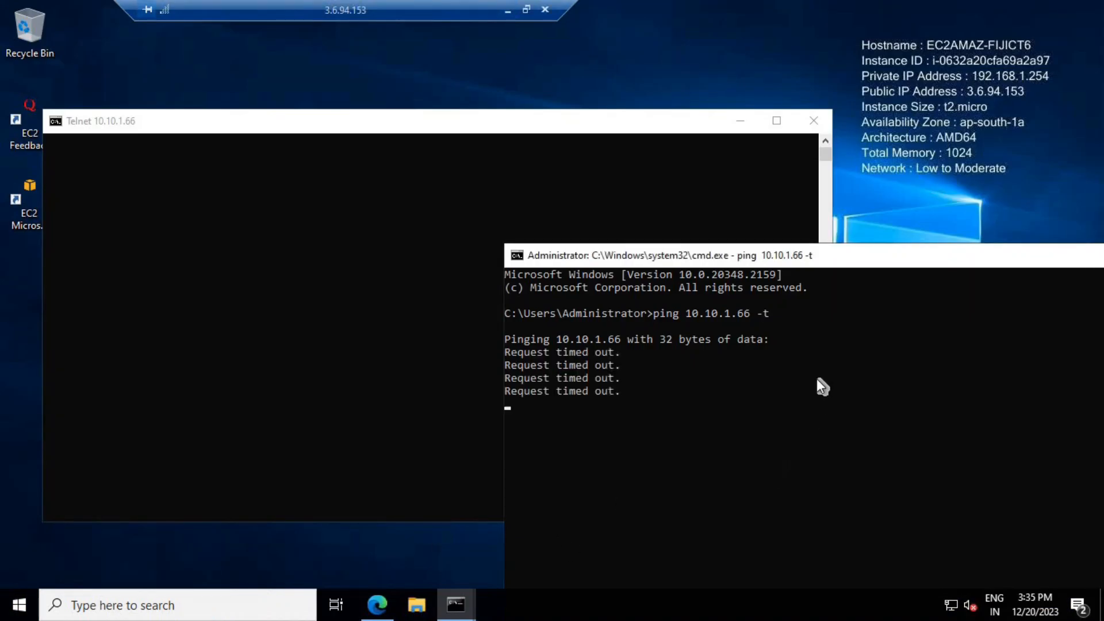